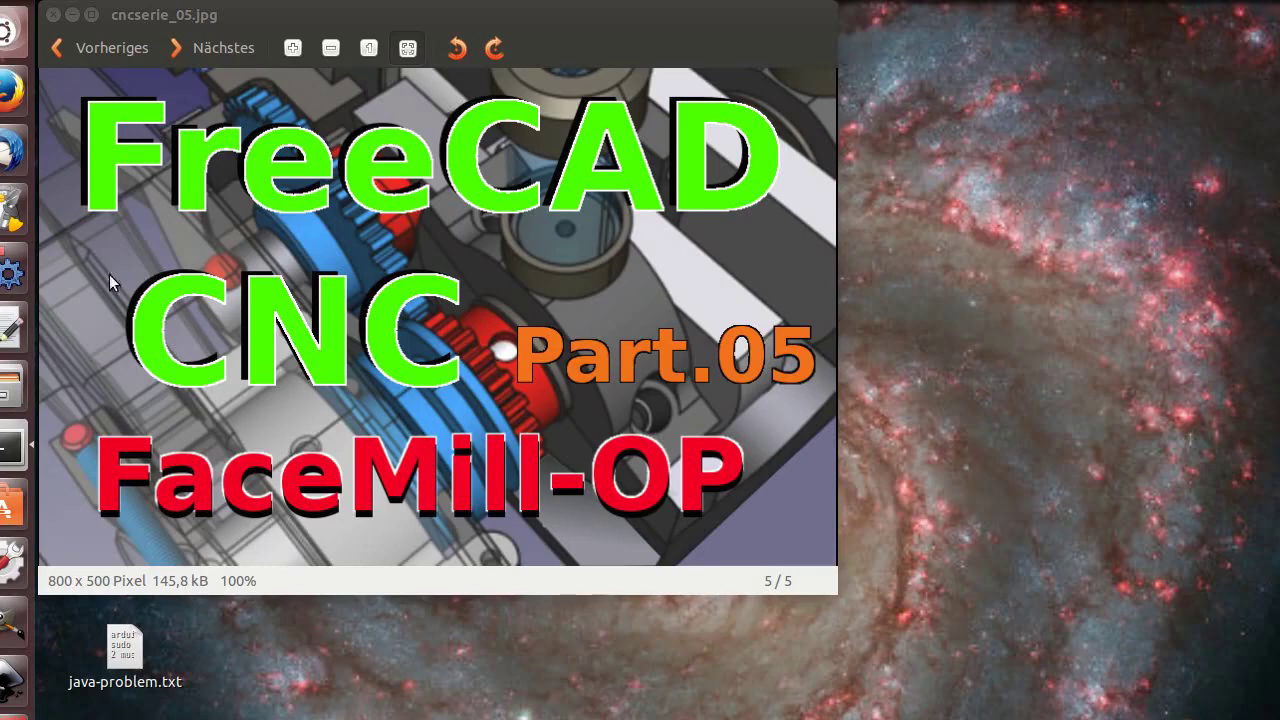
Step: Launch FreeCAD from the Ubuntu launcher
left_click(12, 268)
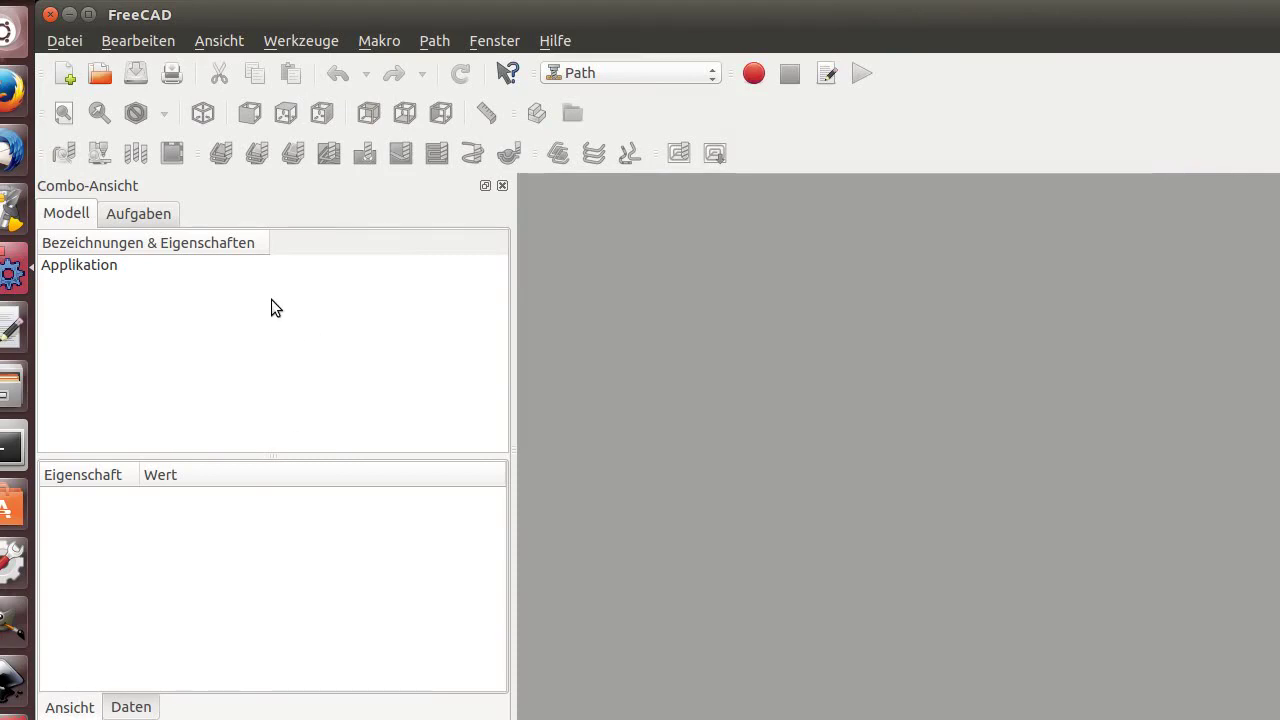
Step: Open the recent file test_0_ok.fcstd and turn on the axis cross in the 3D view
left_click(62, 42)
mouse_move(333, 445)
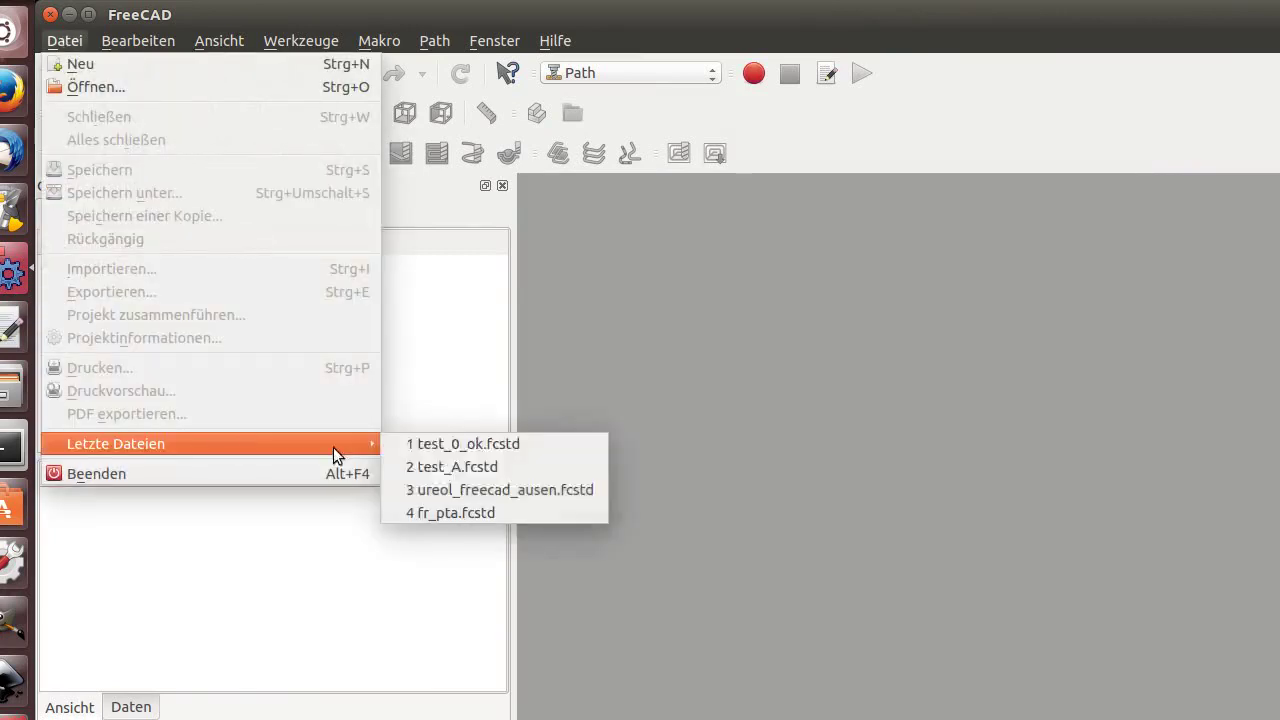
left_click(431, 442)
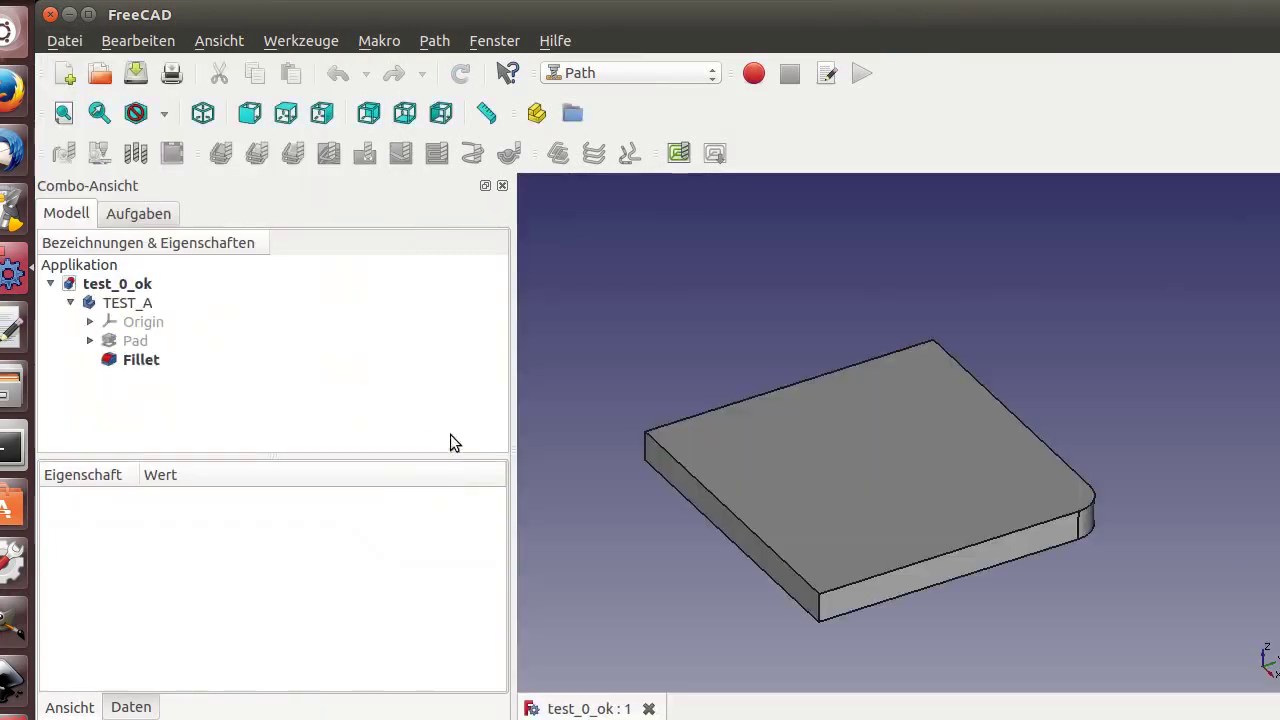
scroll(749, 501, "up", 5)
scroll(749, 501, "down", 5)
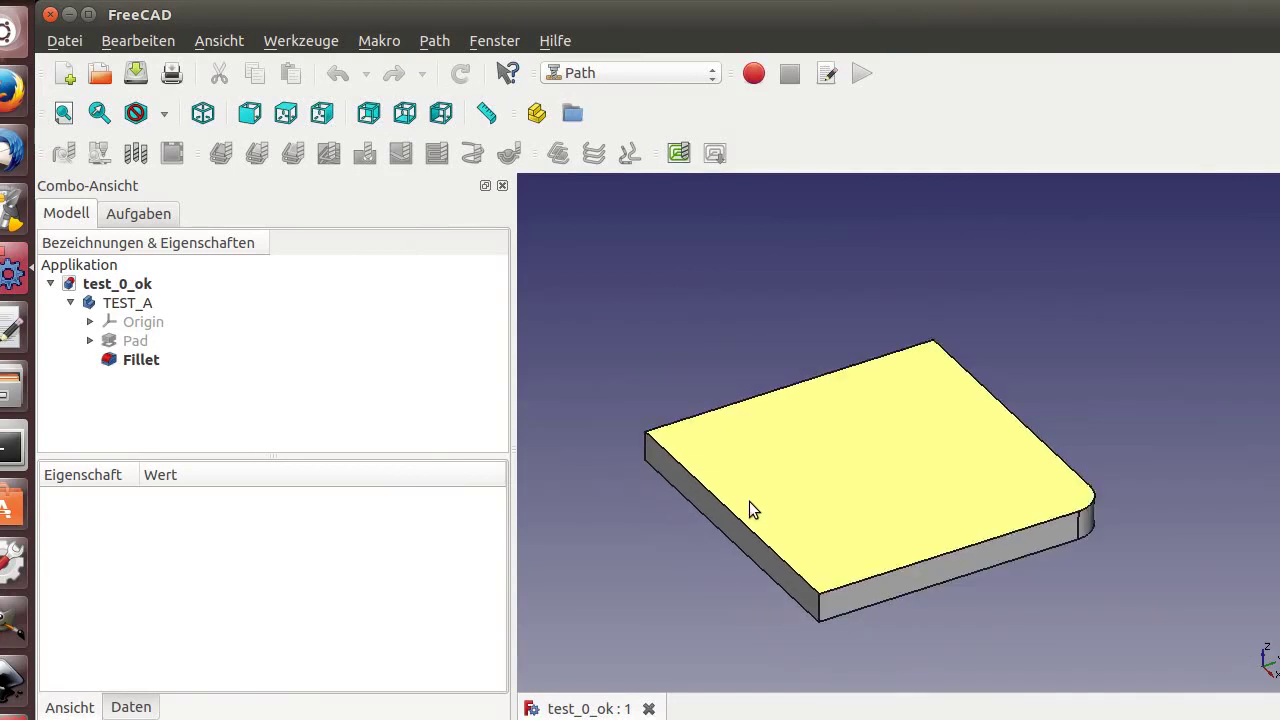
scroll(749, 501, "up", 2)
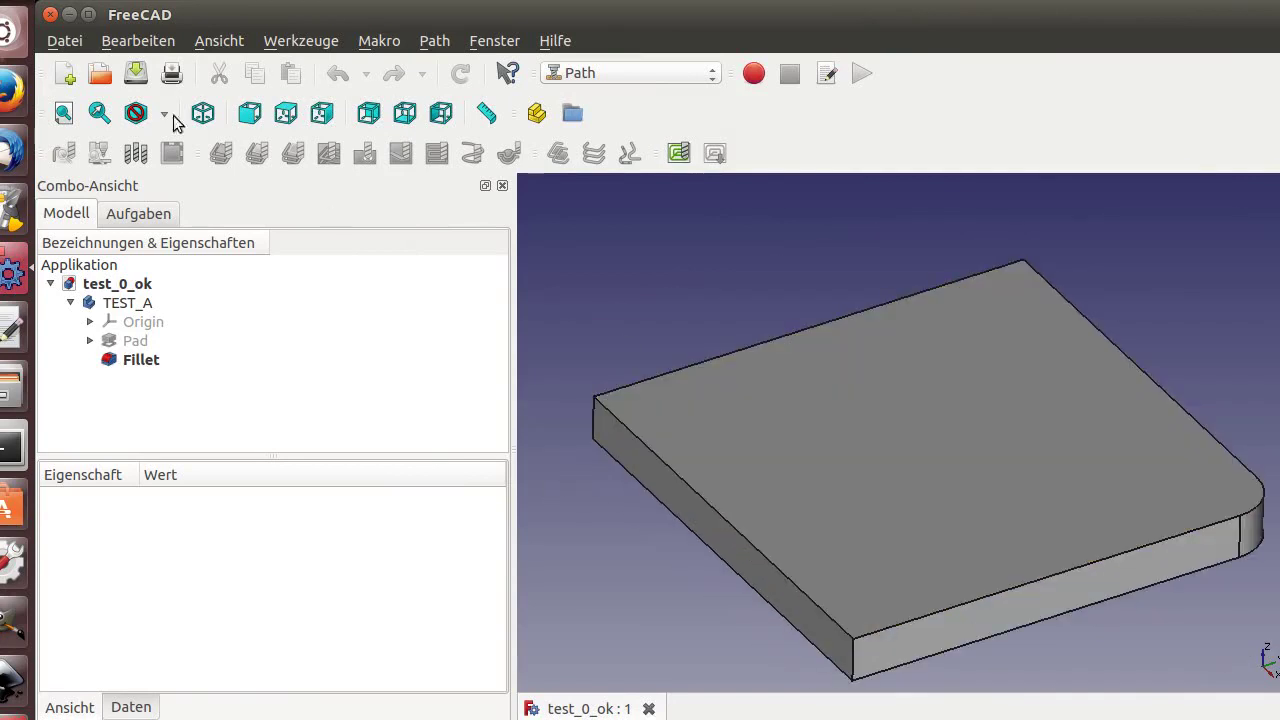
left_click(216, 40)
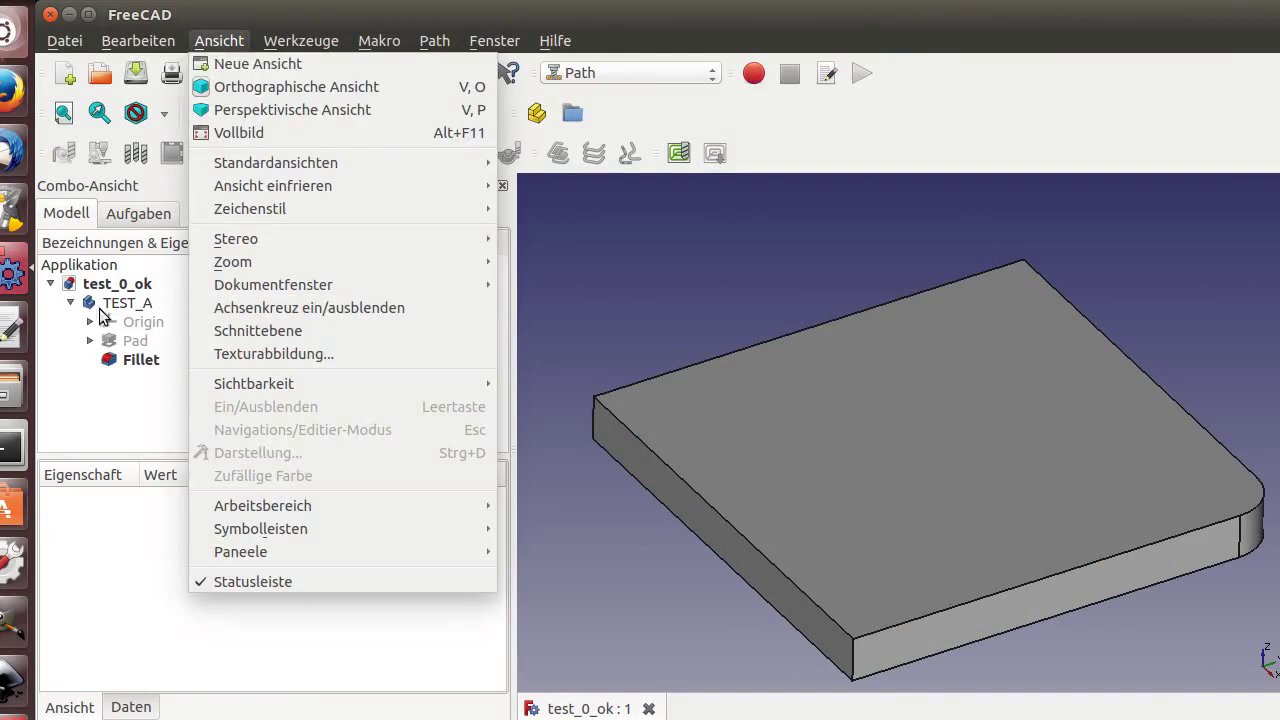
left_click(236, 308)
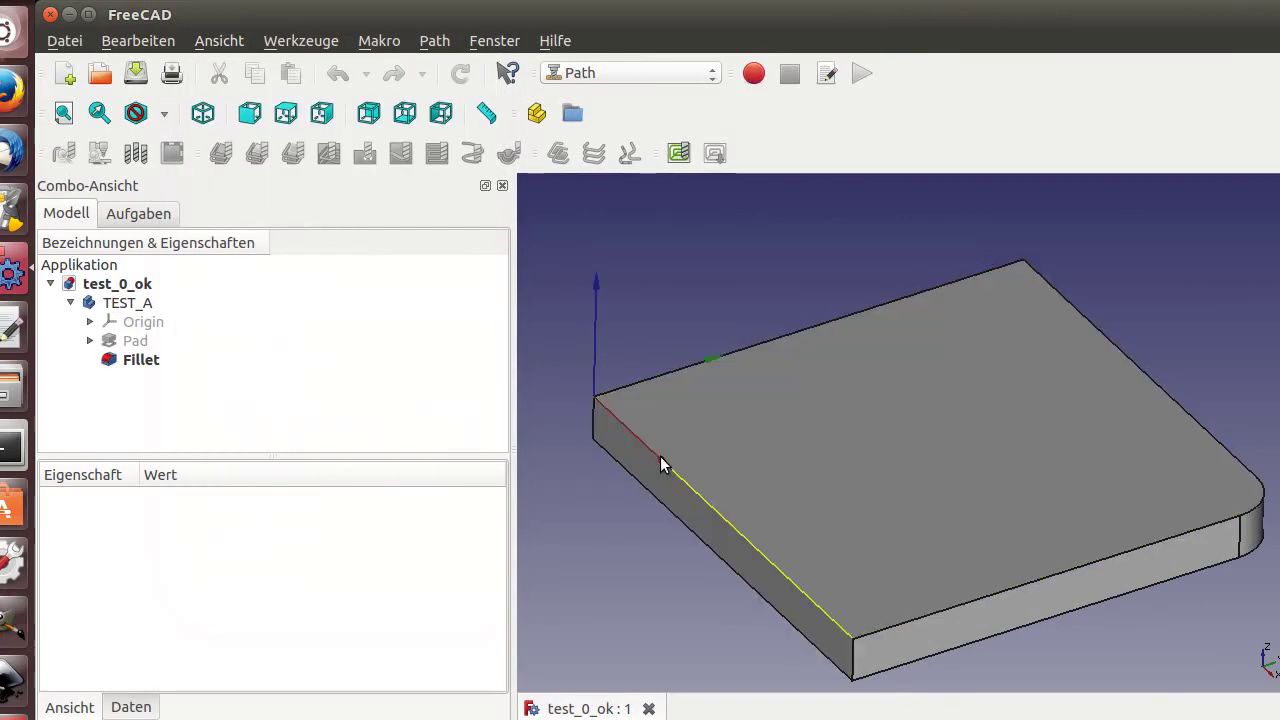
Step: Create a Path Job on base model TEST_A with the second Ext. Z stock value set to 2
left_click(679, 153)
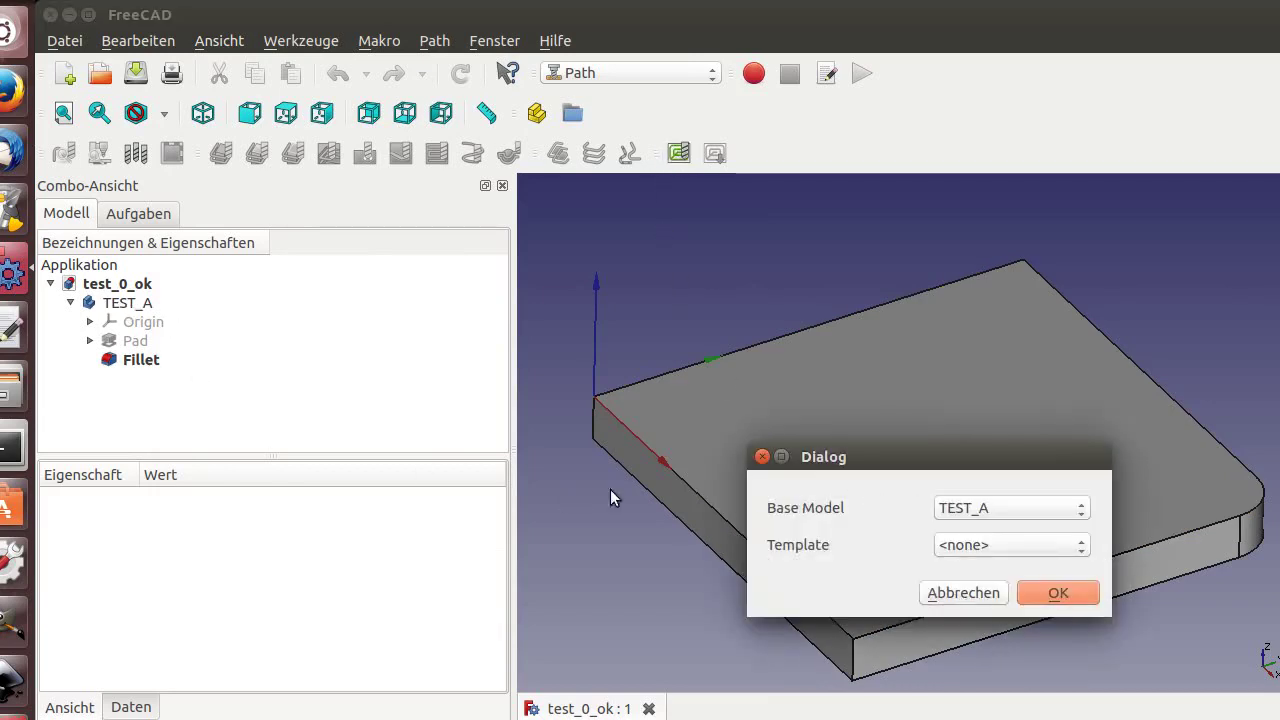
left_click(1058, 593)
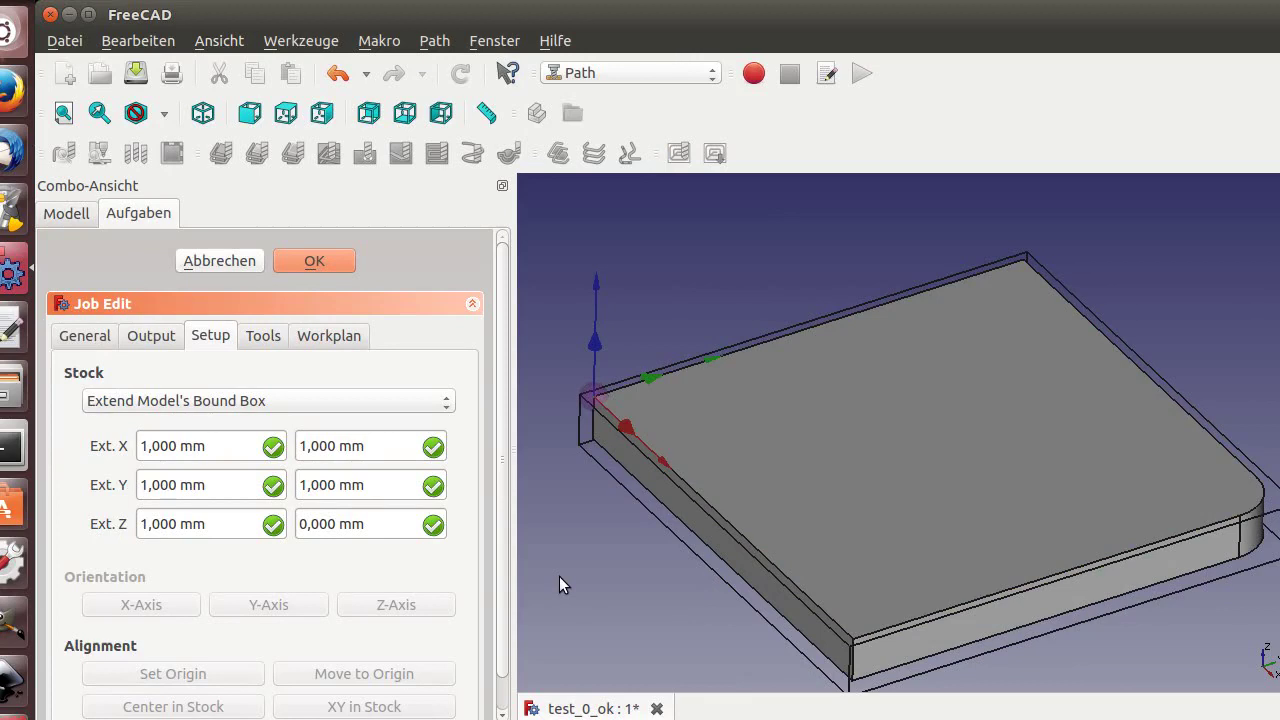
left_click(384, 527)
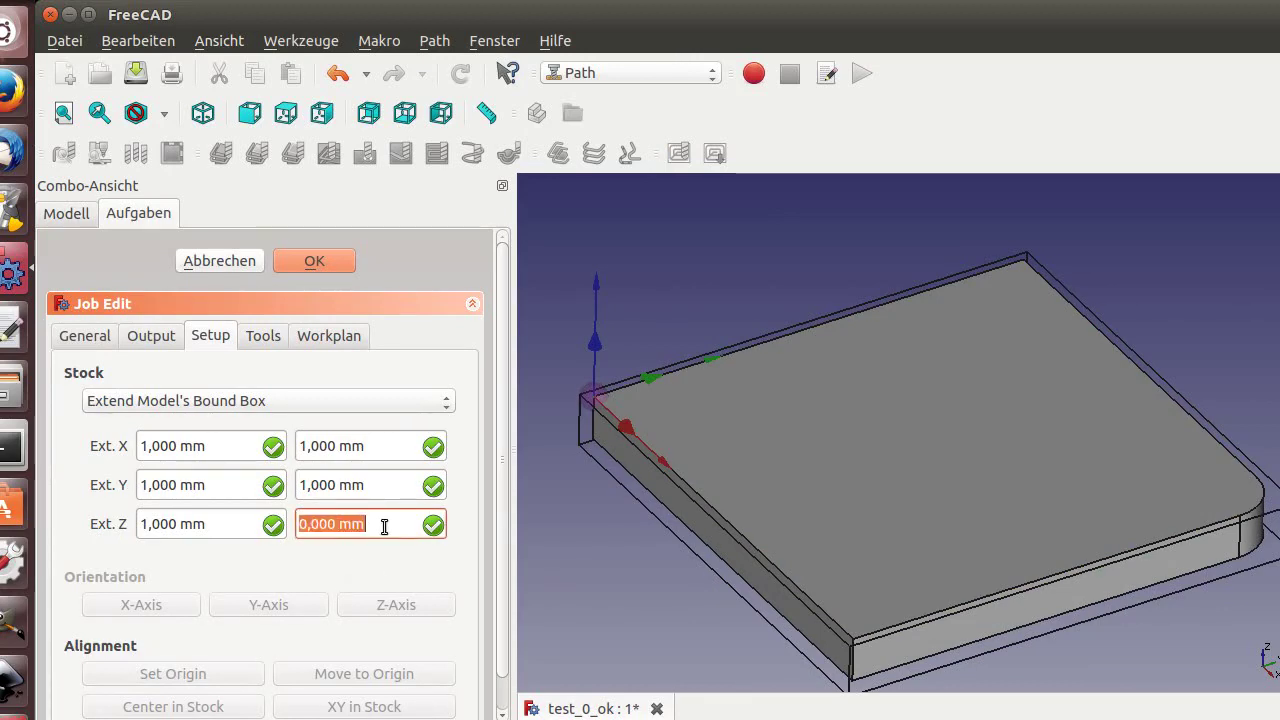
type("2")
key("Return")
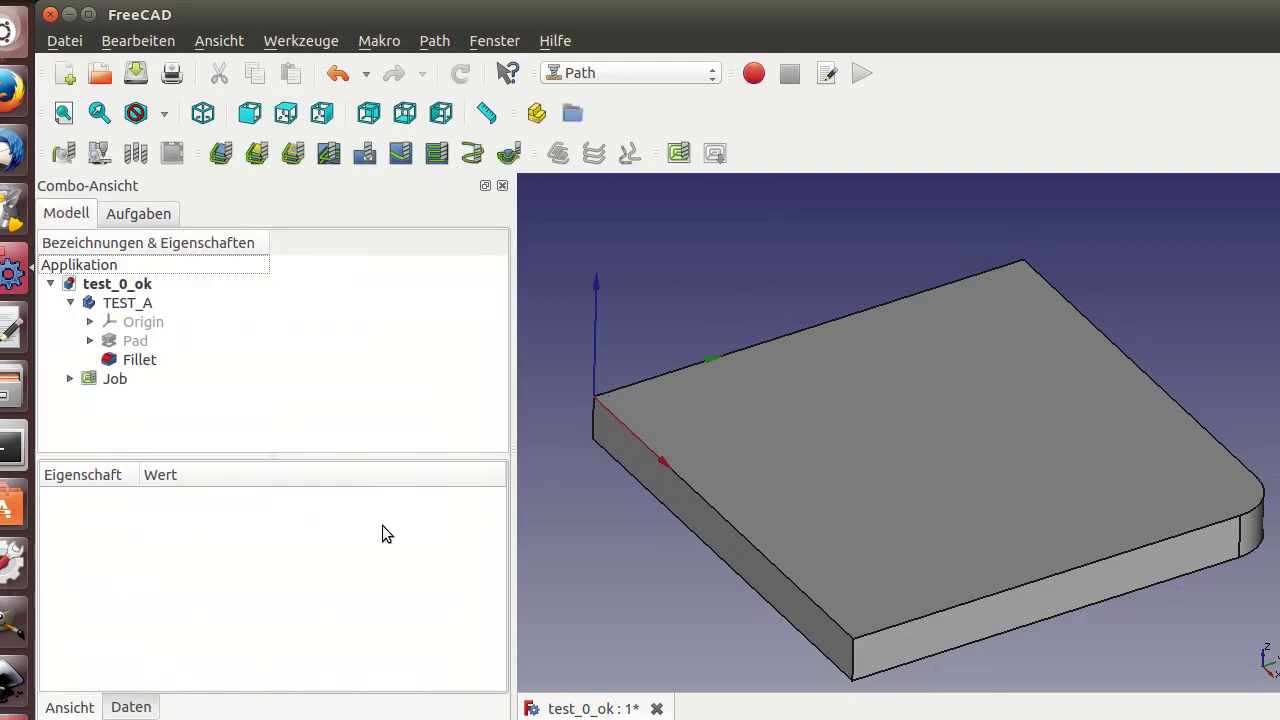
Step: Edit the Job's Default Tool controller to a 400 horizontal feed and 100 vertical feed
left_click(70, 379)
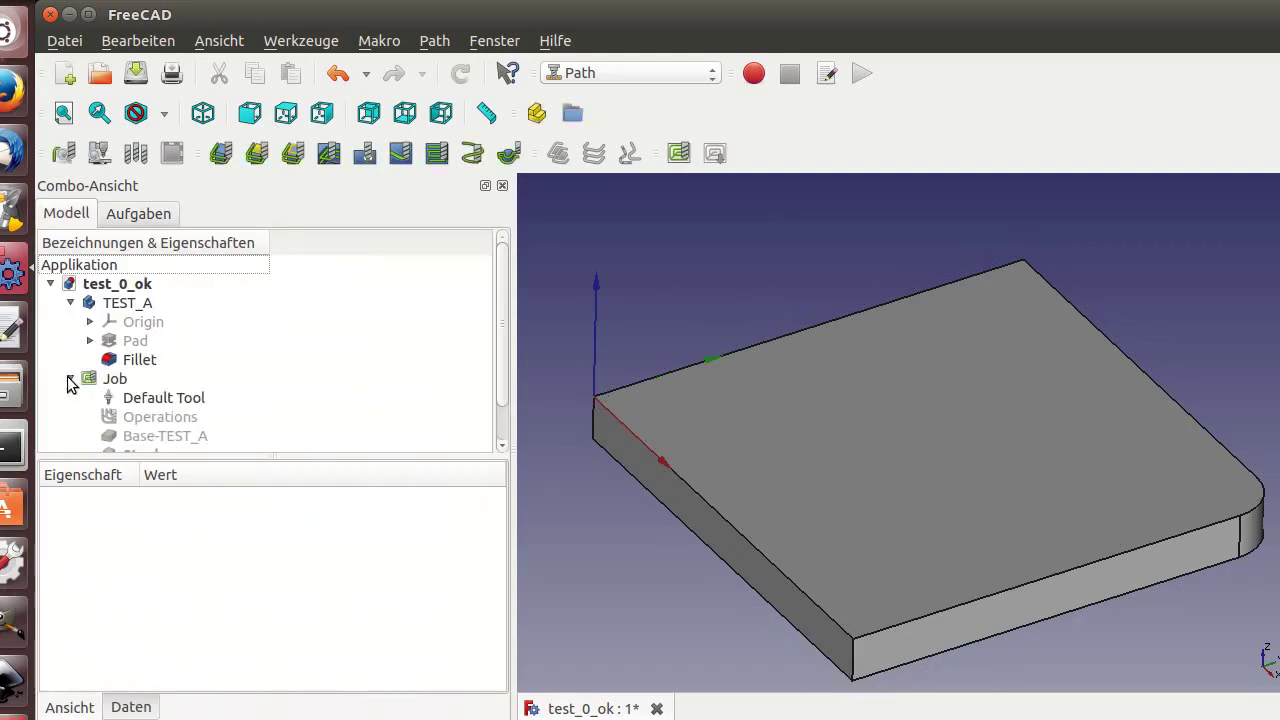
left_click(155, 398)
double_click(155, 398)
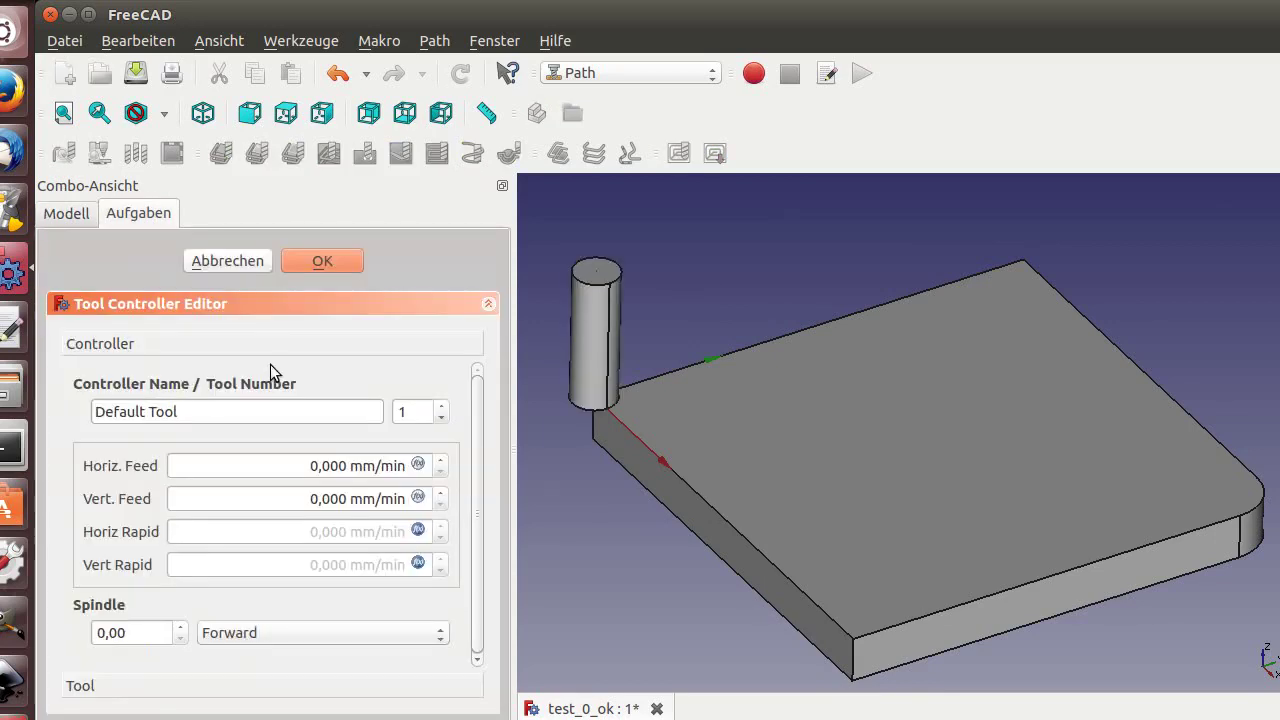
left_click_drag(289, 463, 436, 466)
left_click(418, 465)
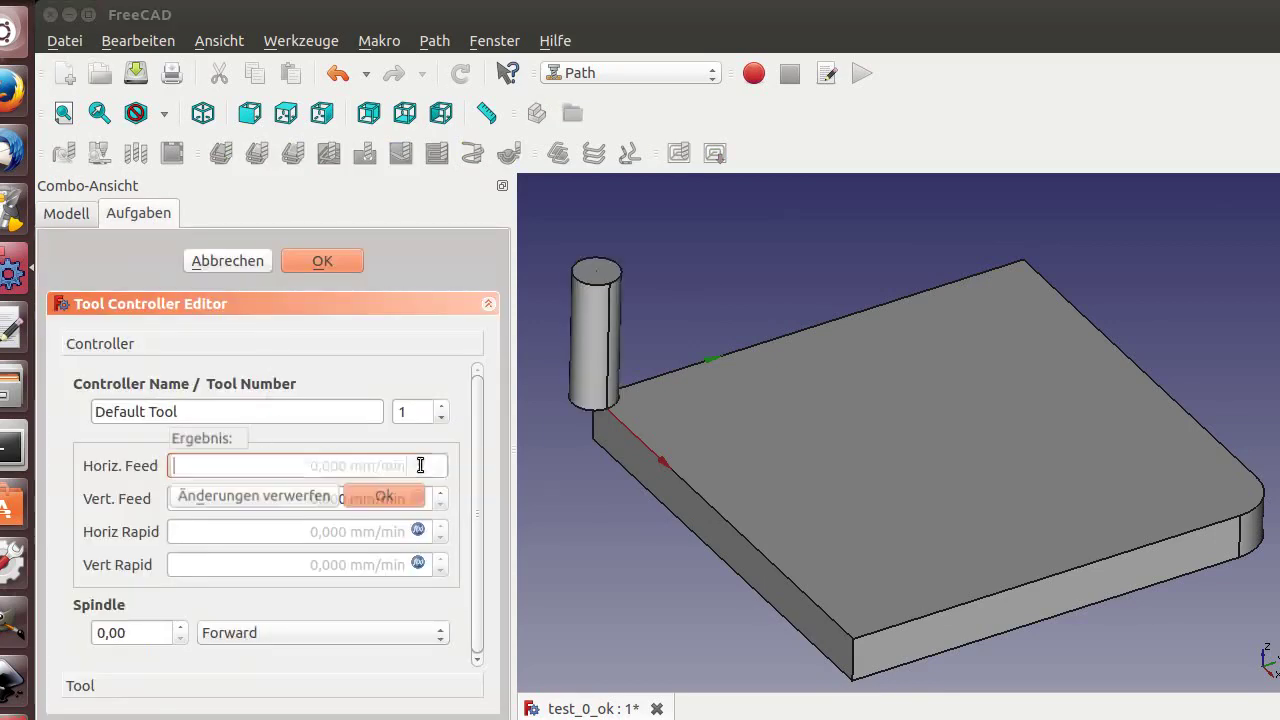
type("400")
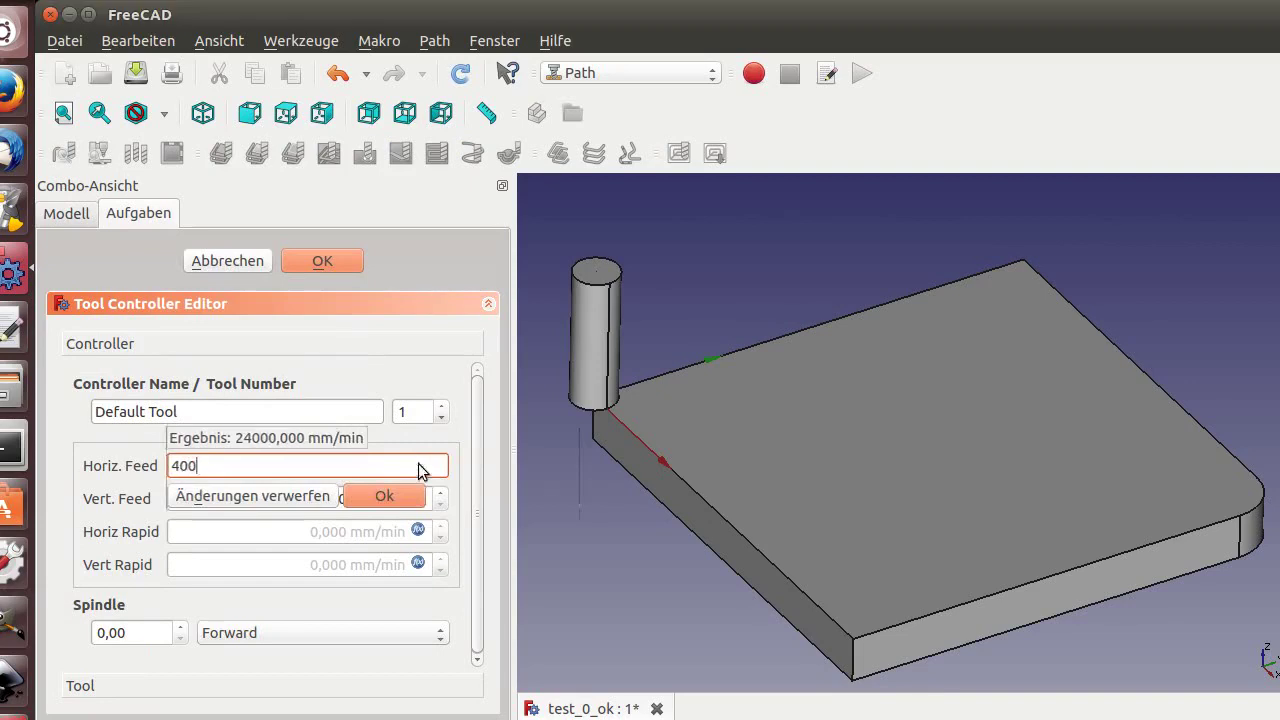
key("Return")
left_click(418, 497)
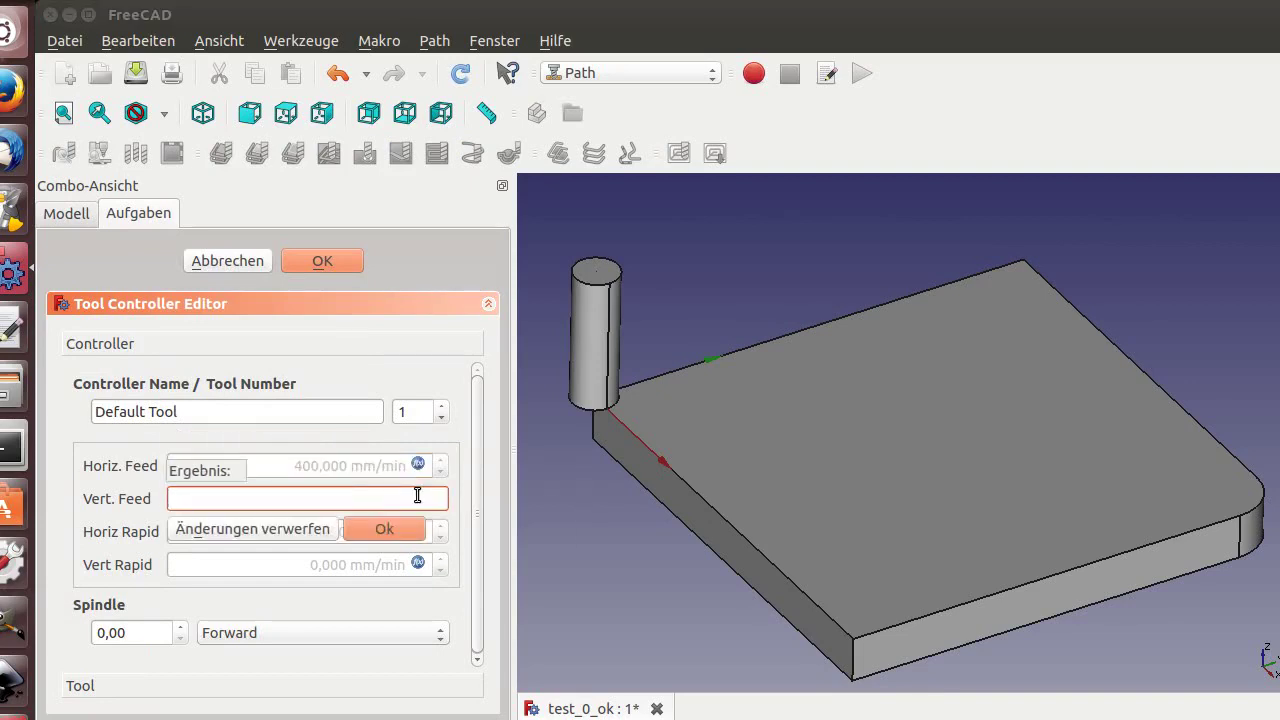
type("100")
key("Return")
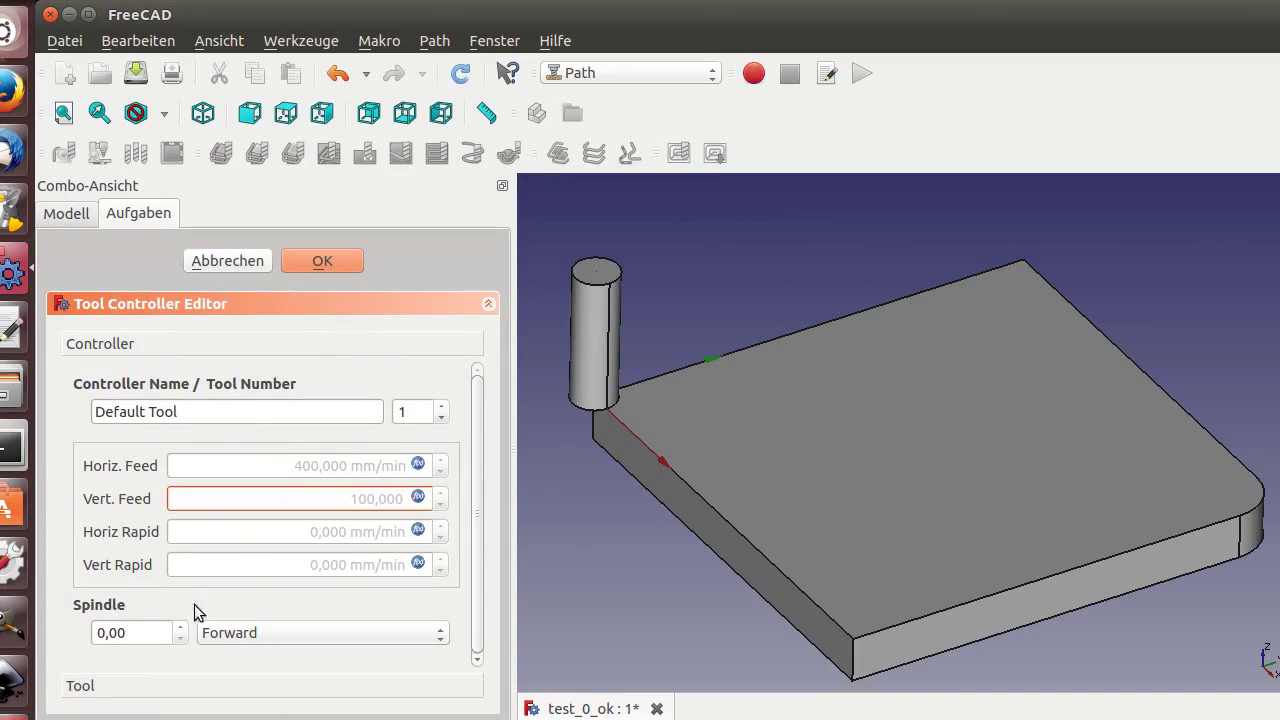
Step: Set spindle speed to 8000 and tool diameter to 10 mm, then confirm the controller
double_click(110, 632)
type("8000")
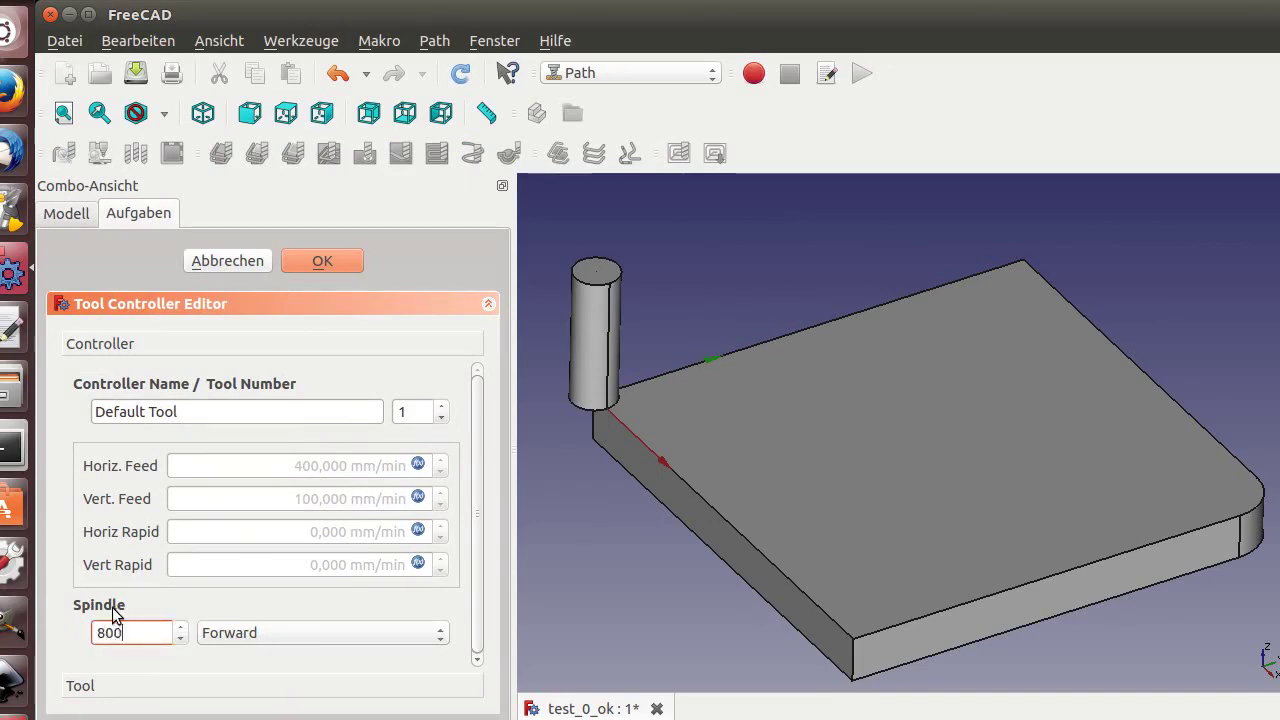
key("Return")
left_click(97, 686)
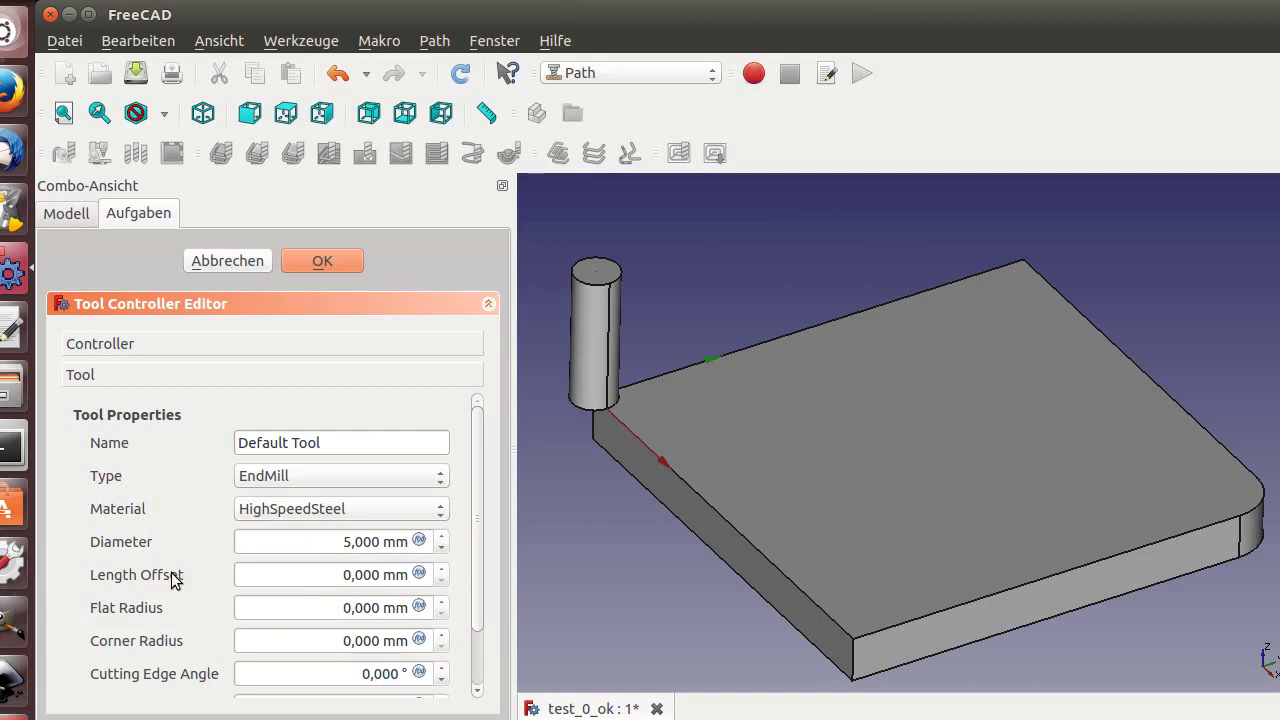
double_click(300, 541)
type("10,000 mm")
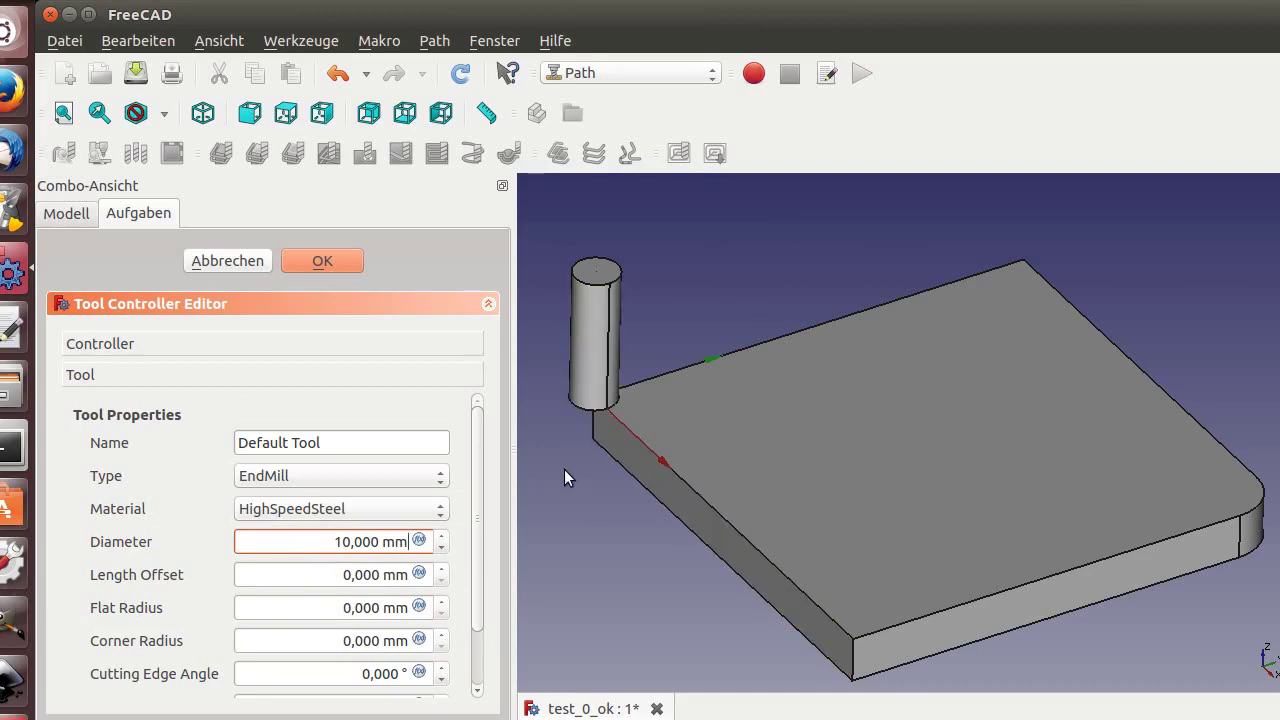
left_click(321, 262)
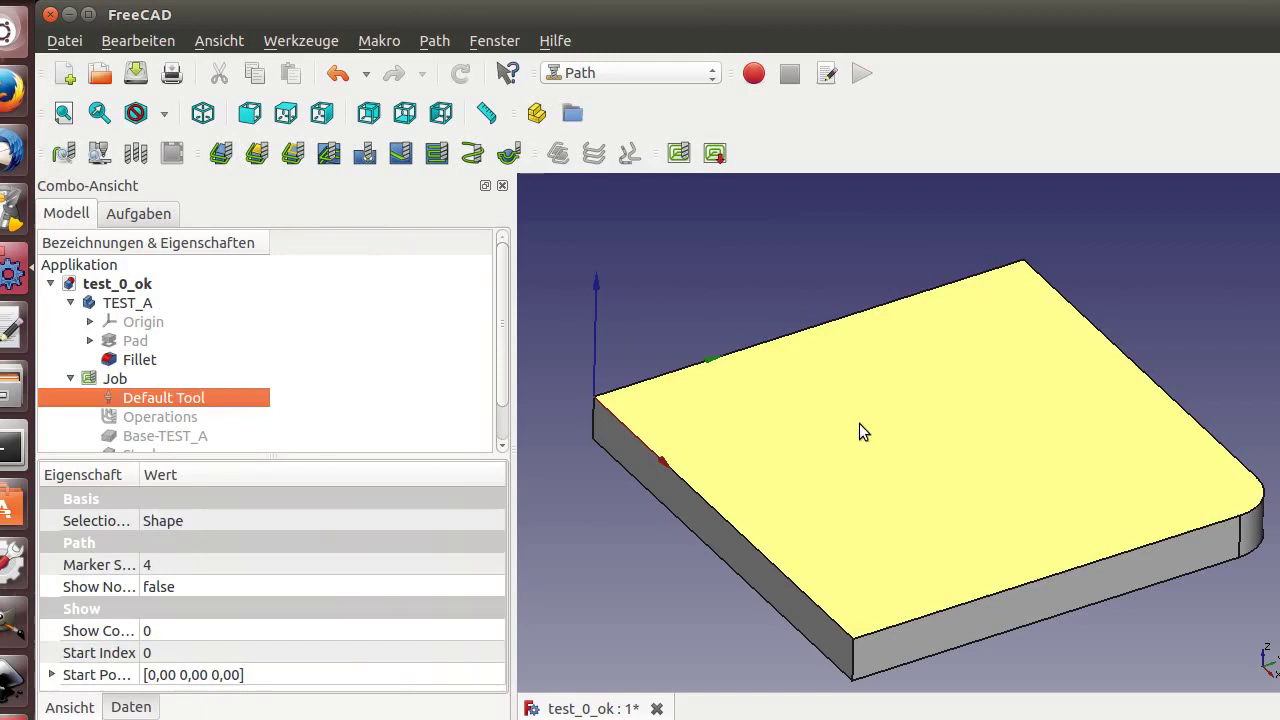
Step: Select the block's top face and create a MillFace facing operation for it
left_click(859, 423)
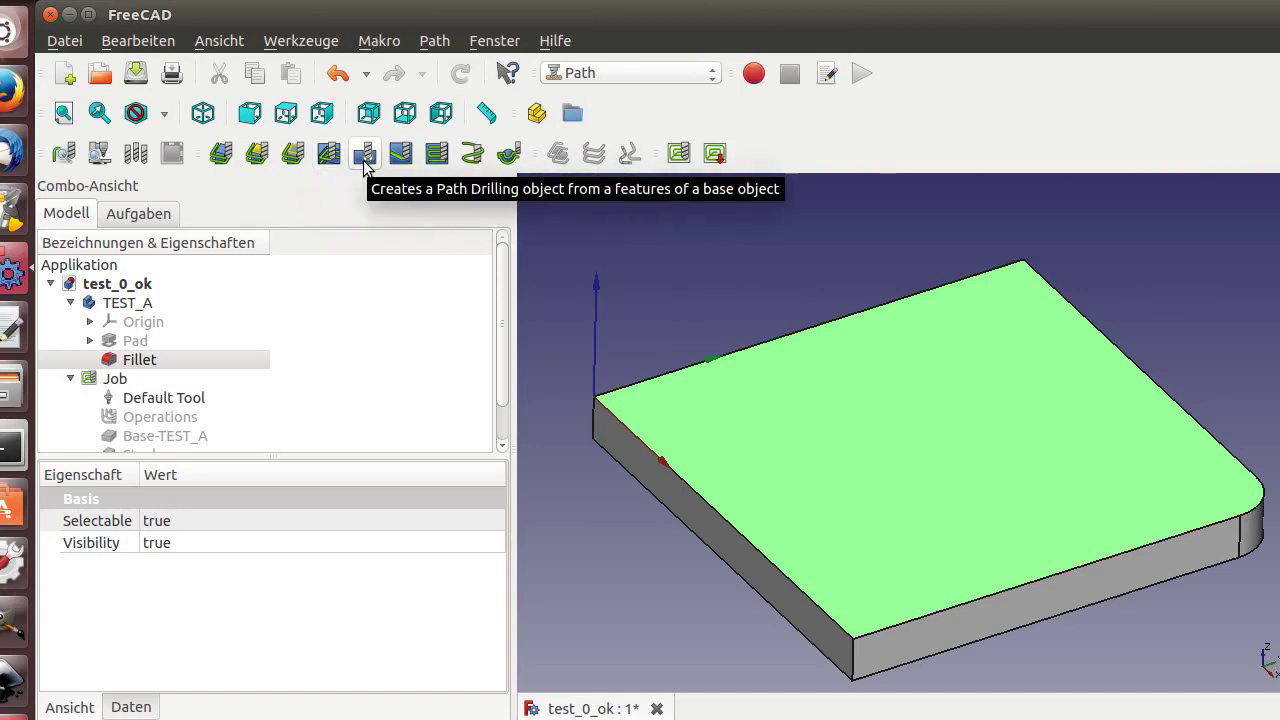
left_click(438, 161)
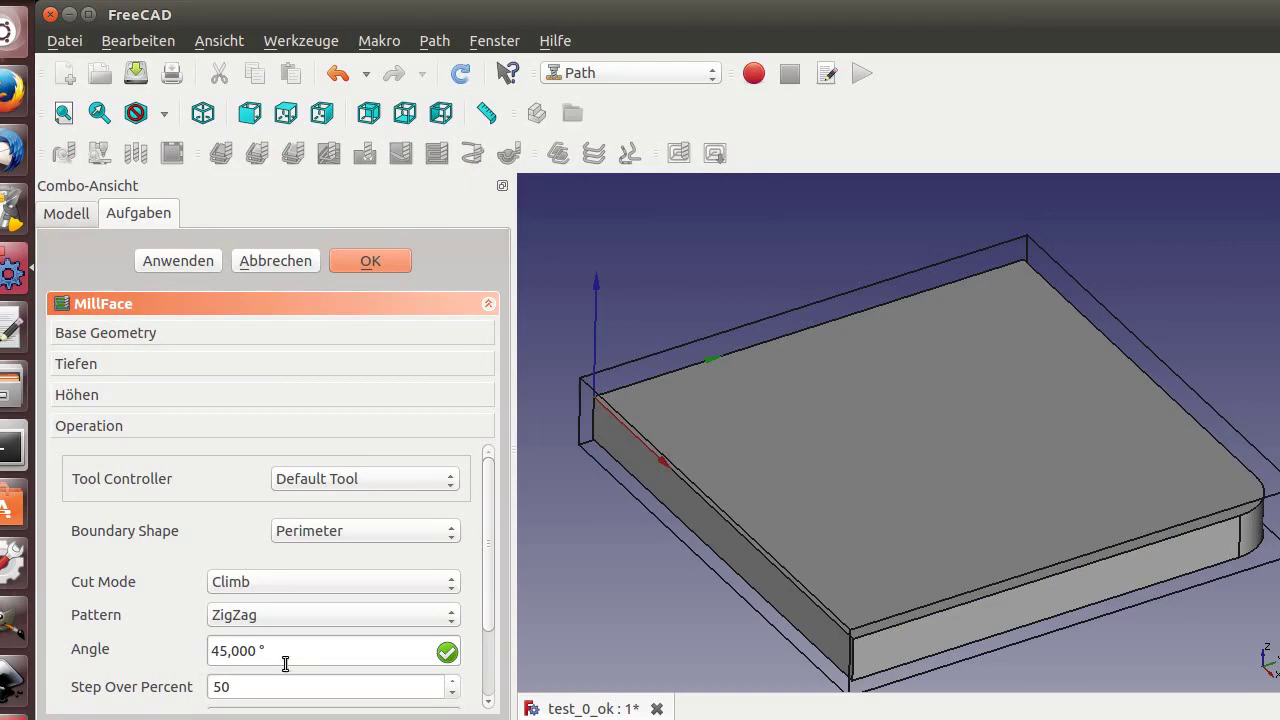
Step: Review the Angle value and base geometry faces, then expand the MillFace depth section
left_click_drag(286, 653, 154, 645)
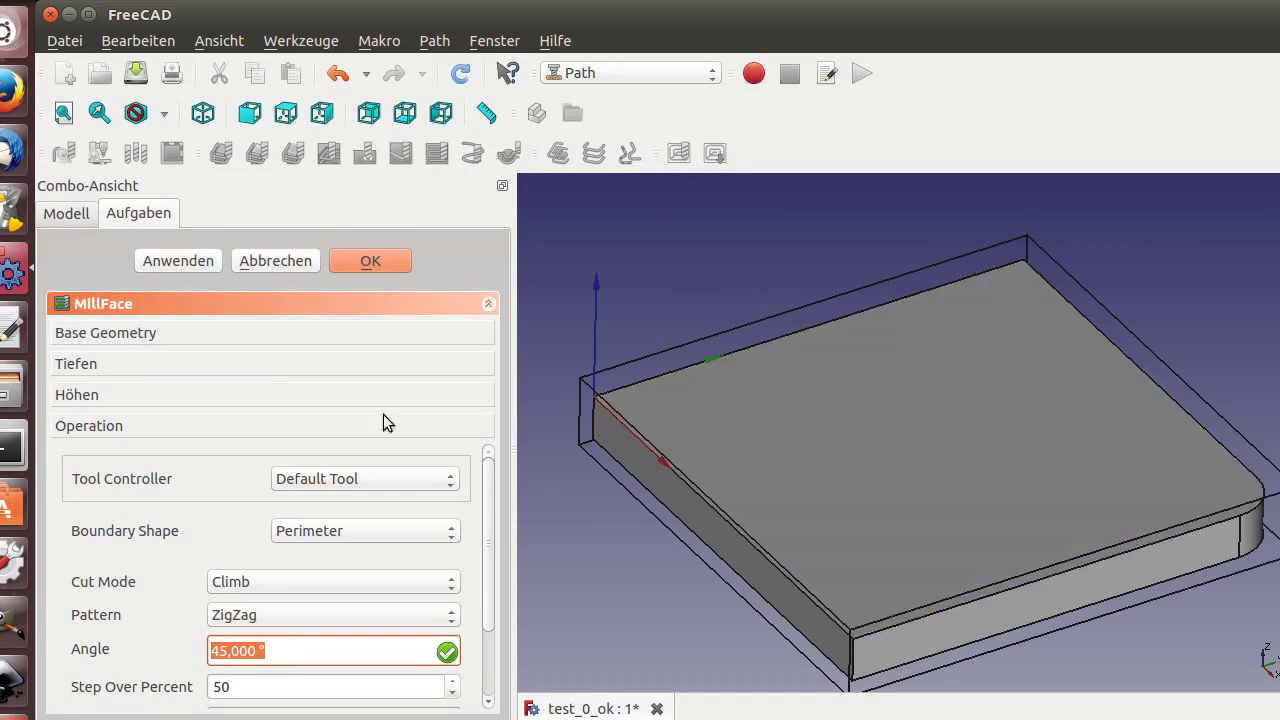
left_click(86, 338)
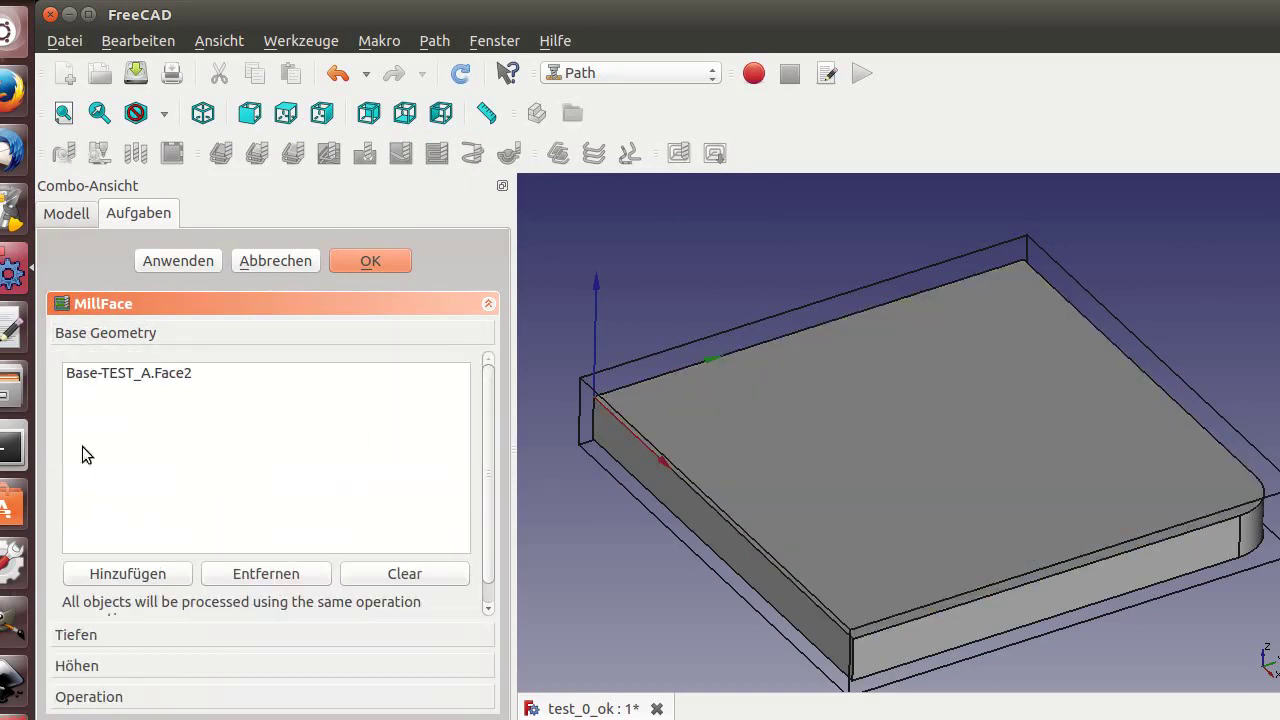
left_click(80, 634)
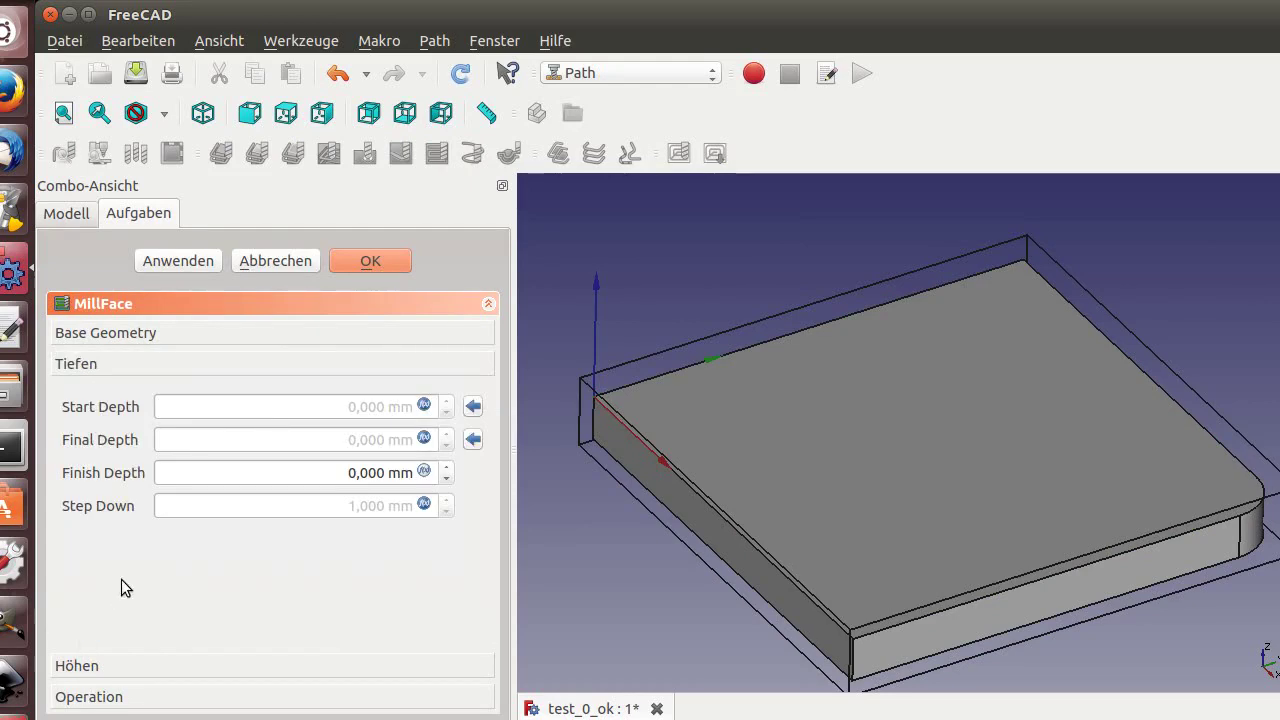
Step: Set Start Depth 2 mm, Final Depth 0 mm and Step Down 1 mm
left_click(424, 405)
type("2")
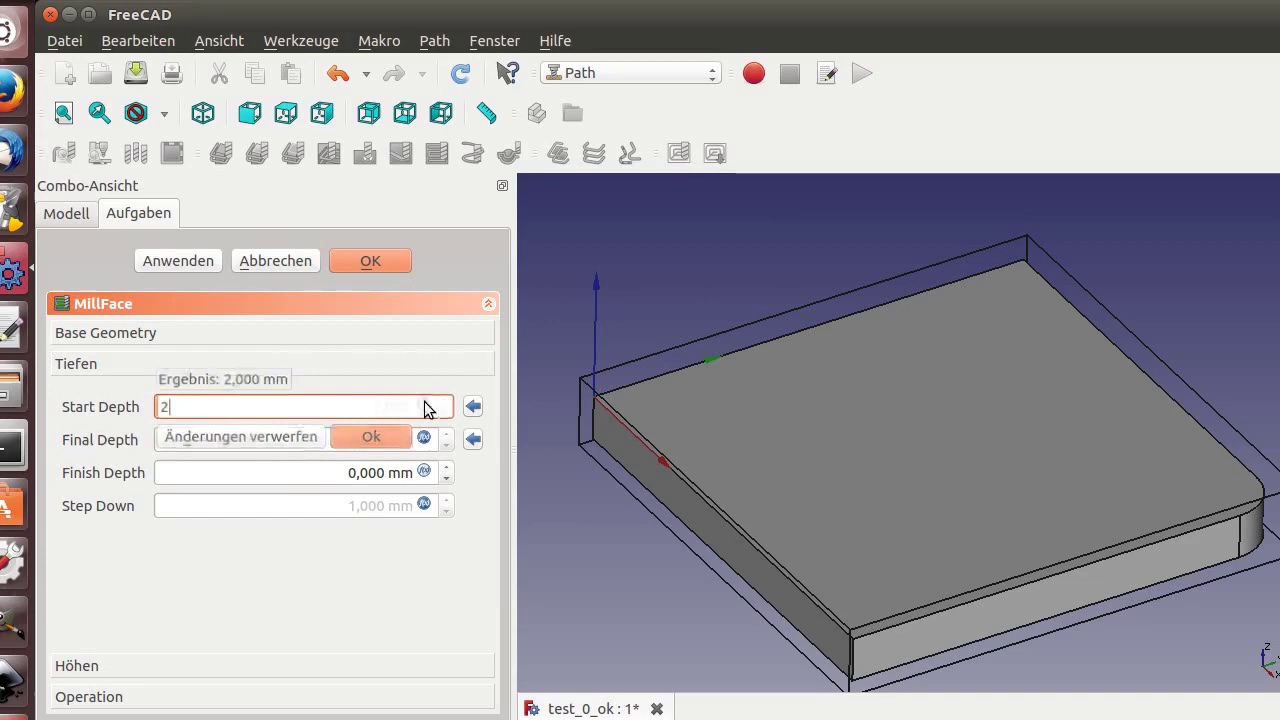
key("Return")
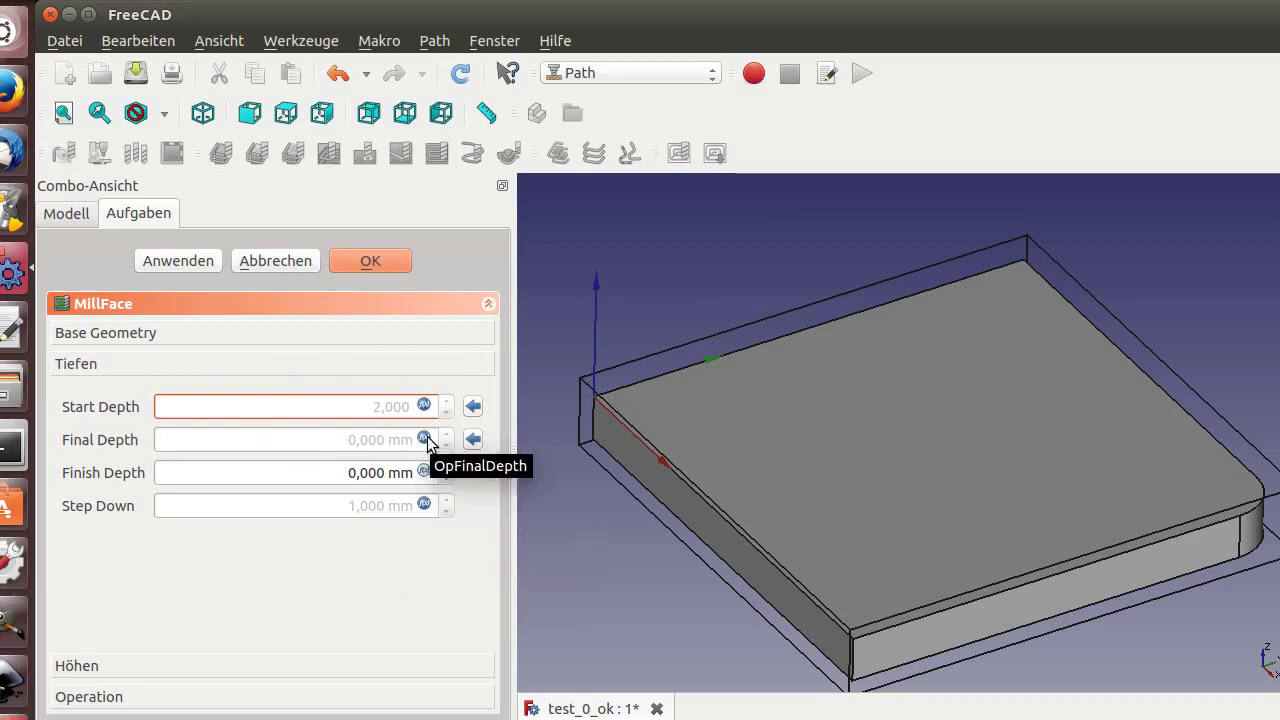
left_click(424, 439)
type("0")
key("Return")
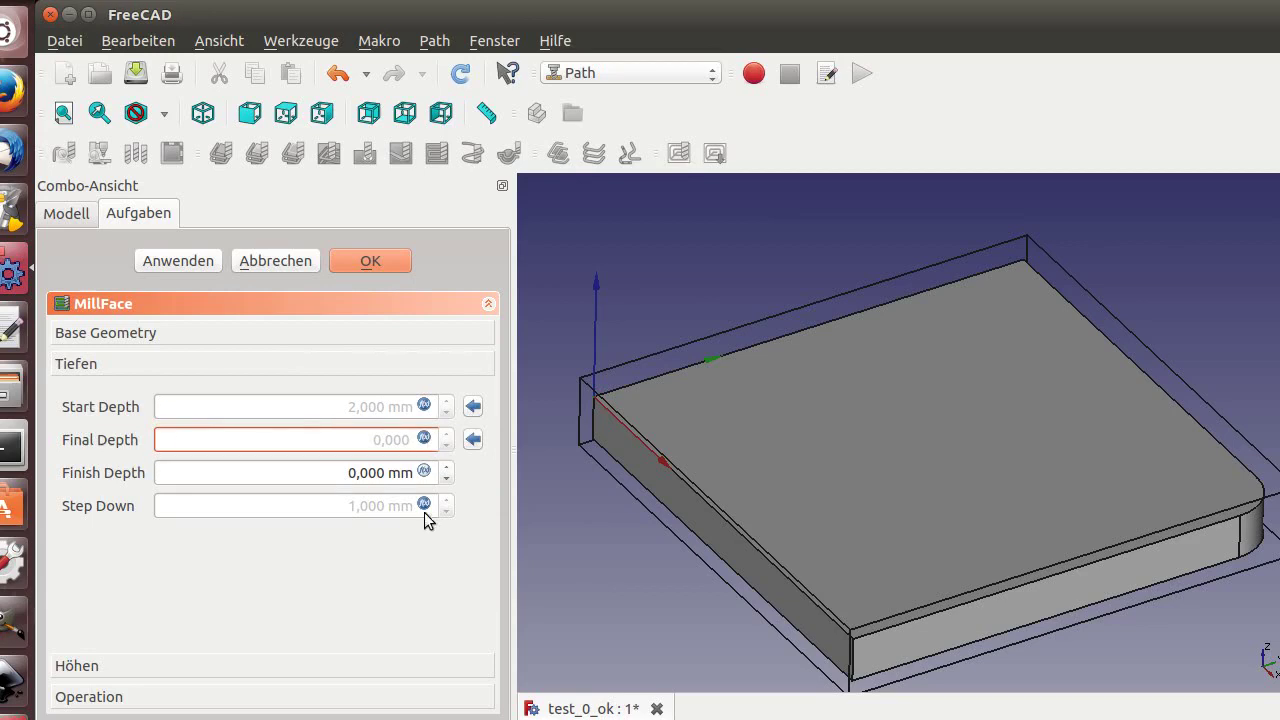
left_click(424, 504)
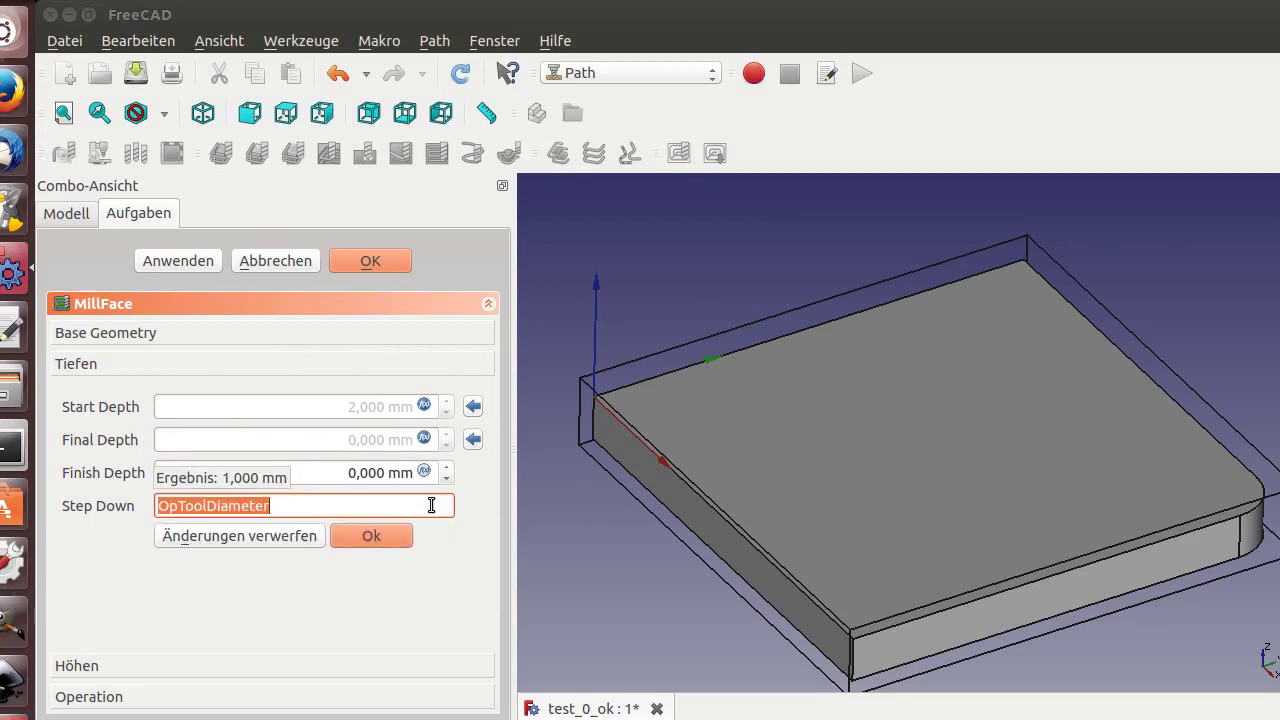
type("1")
key("Return")
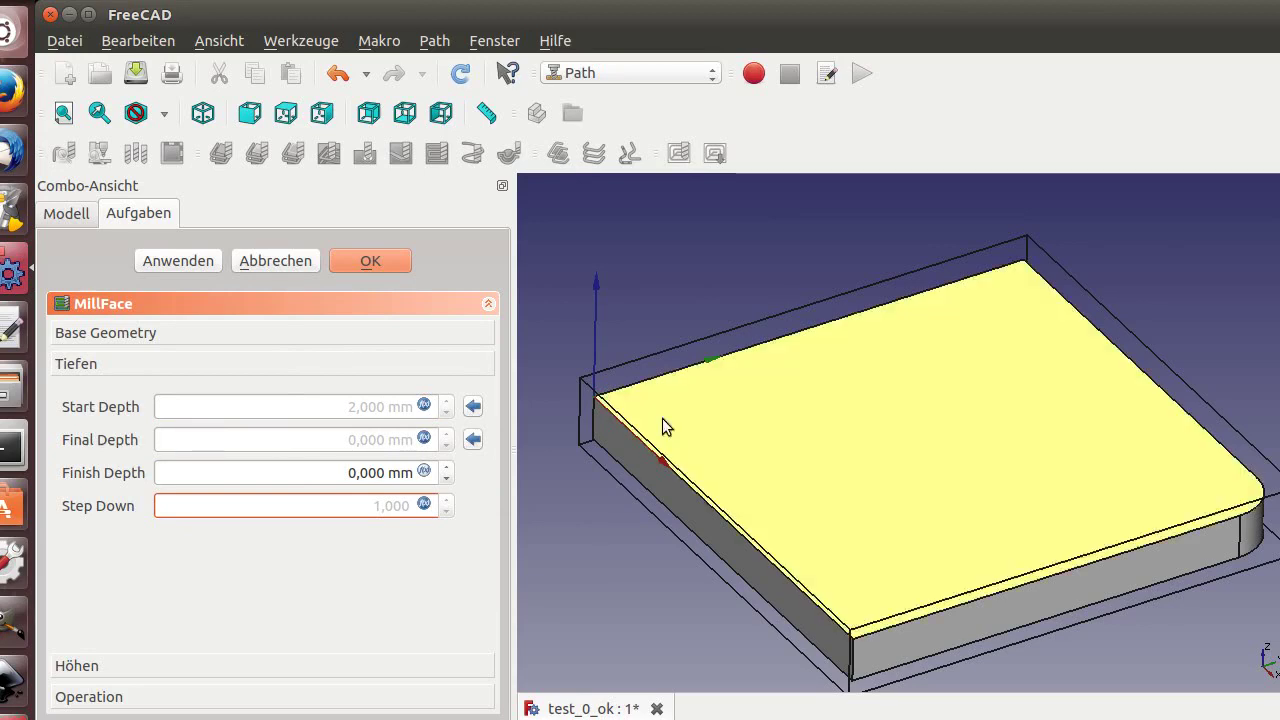
Step: Set Clearance Height to 10 mm and Safe Height to 5 mm
left_click(130, 668)
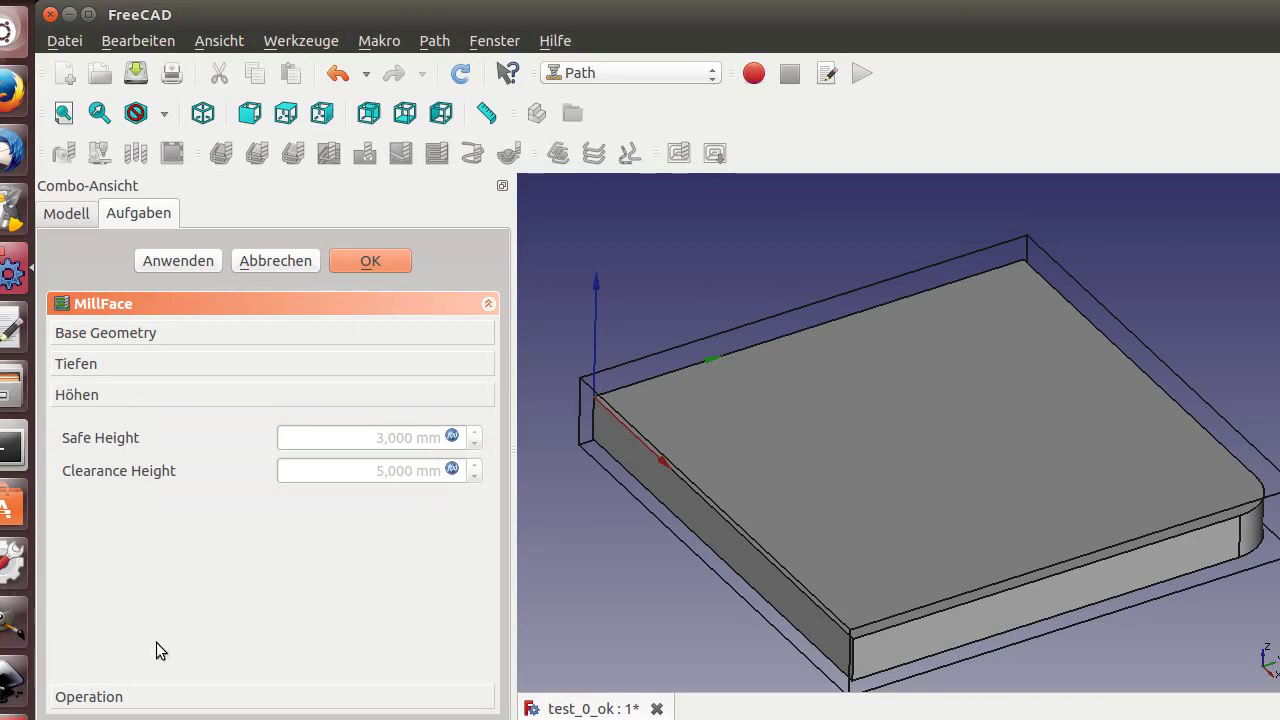
left_click(452, 469)
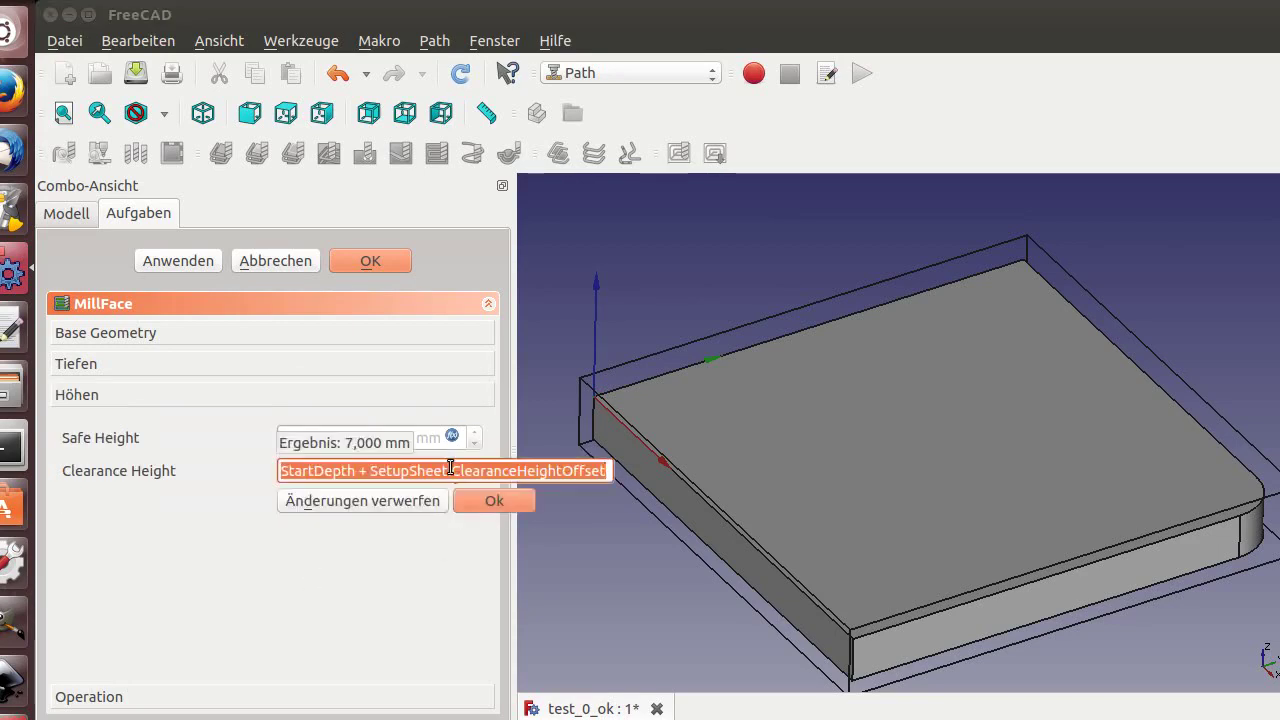
type("10")
key("Return")
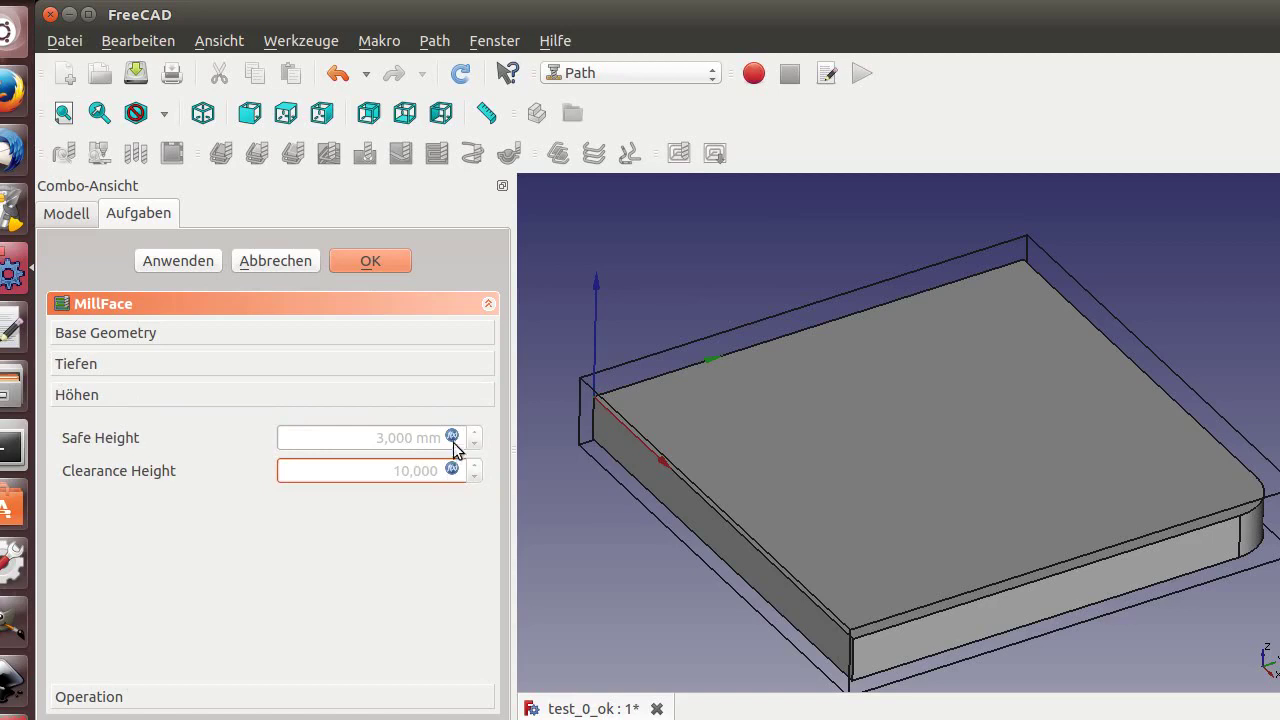
left_click(453, 439)
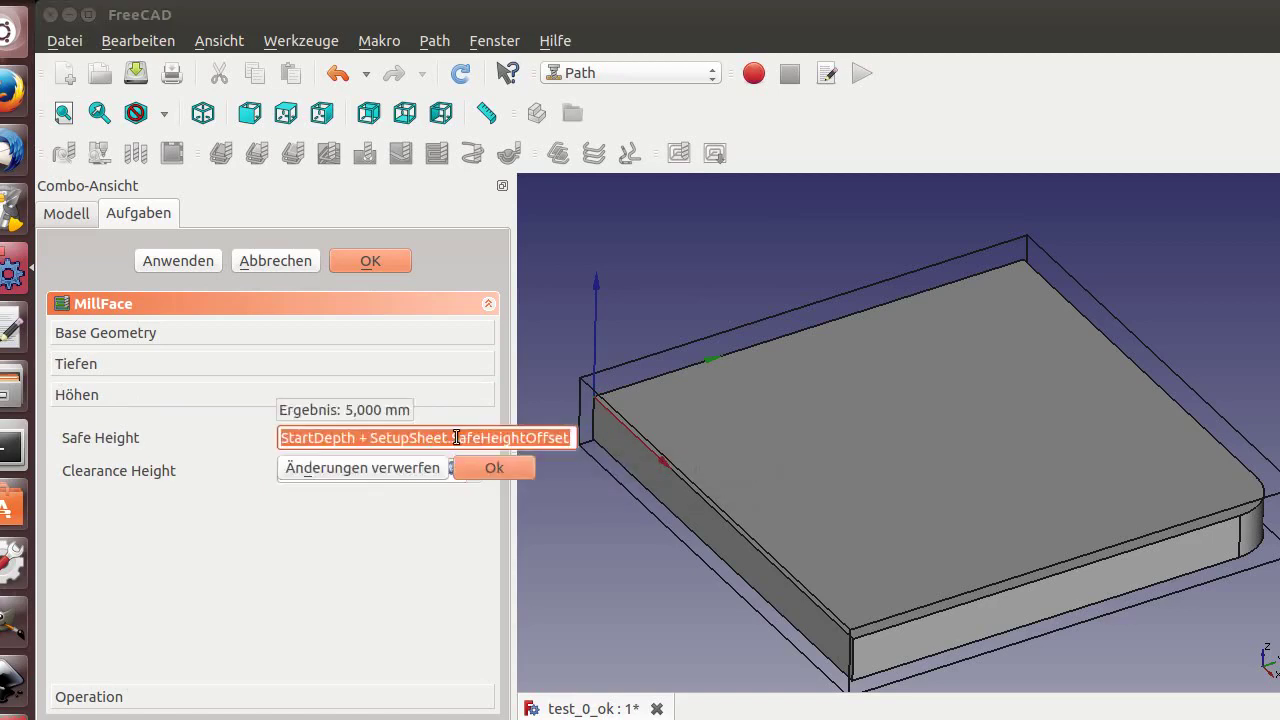
type("5")
key("Return")
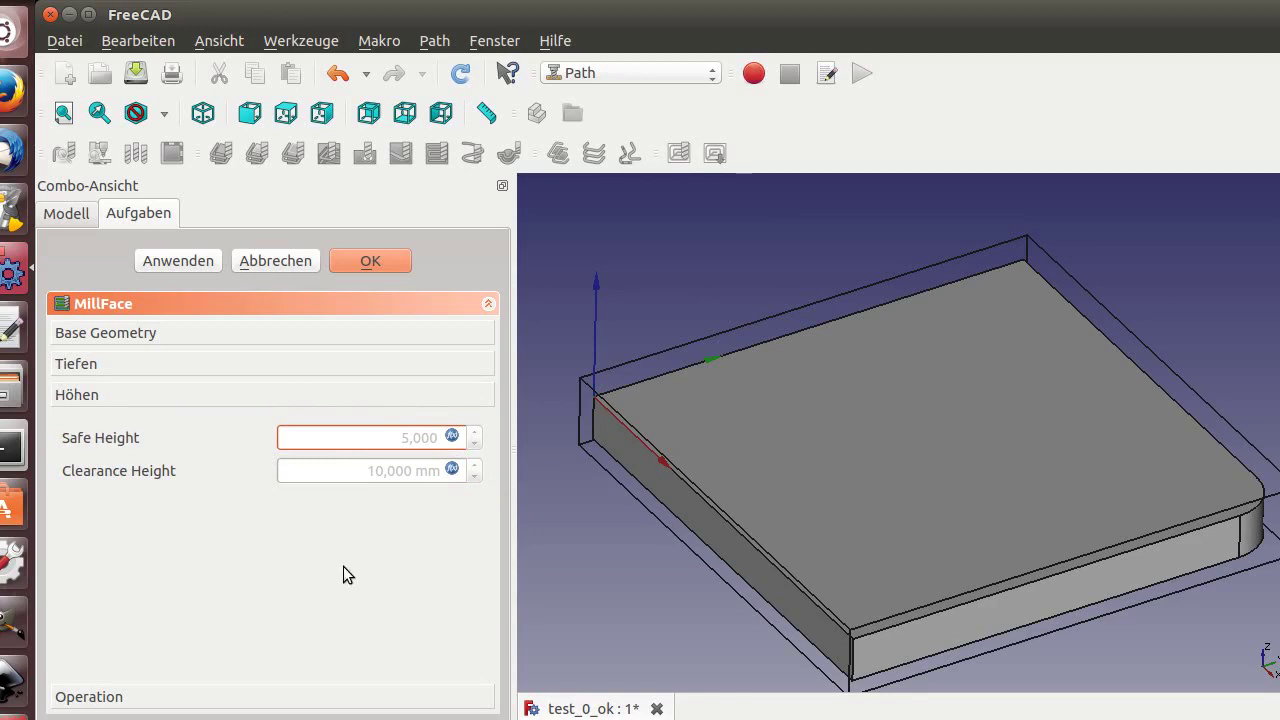
Step: Preview the toolpath, set Material Allowance to 12 and accept the MillFace operation
left_click(123, 695)
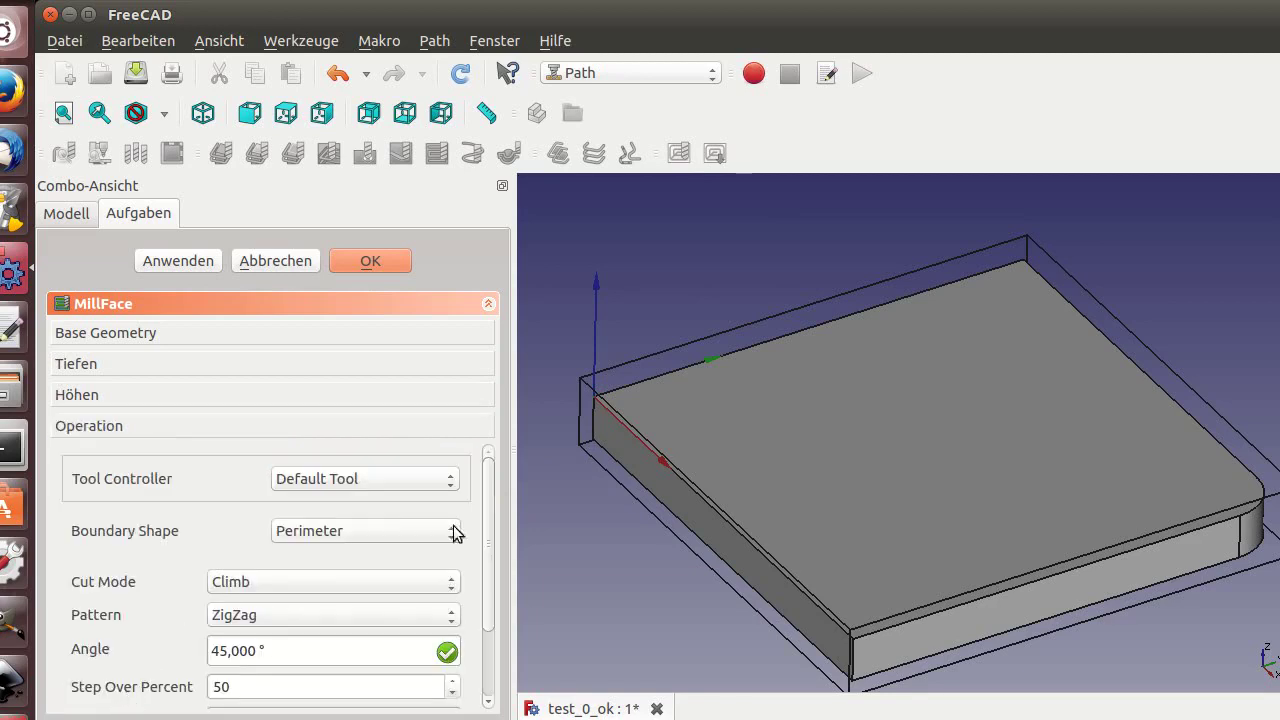
left_click_drag(491, 488, 491, 571)
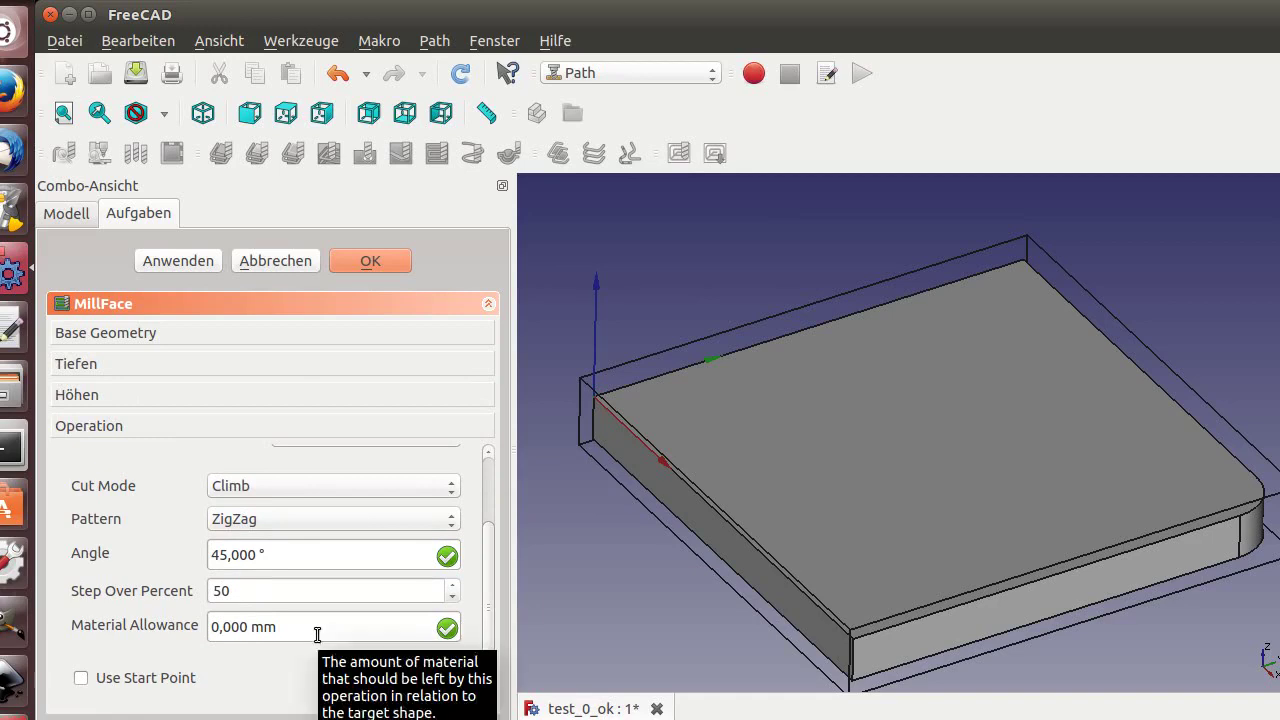
left_click(150, 260)
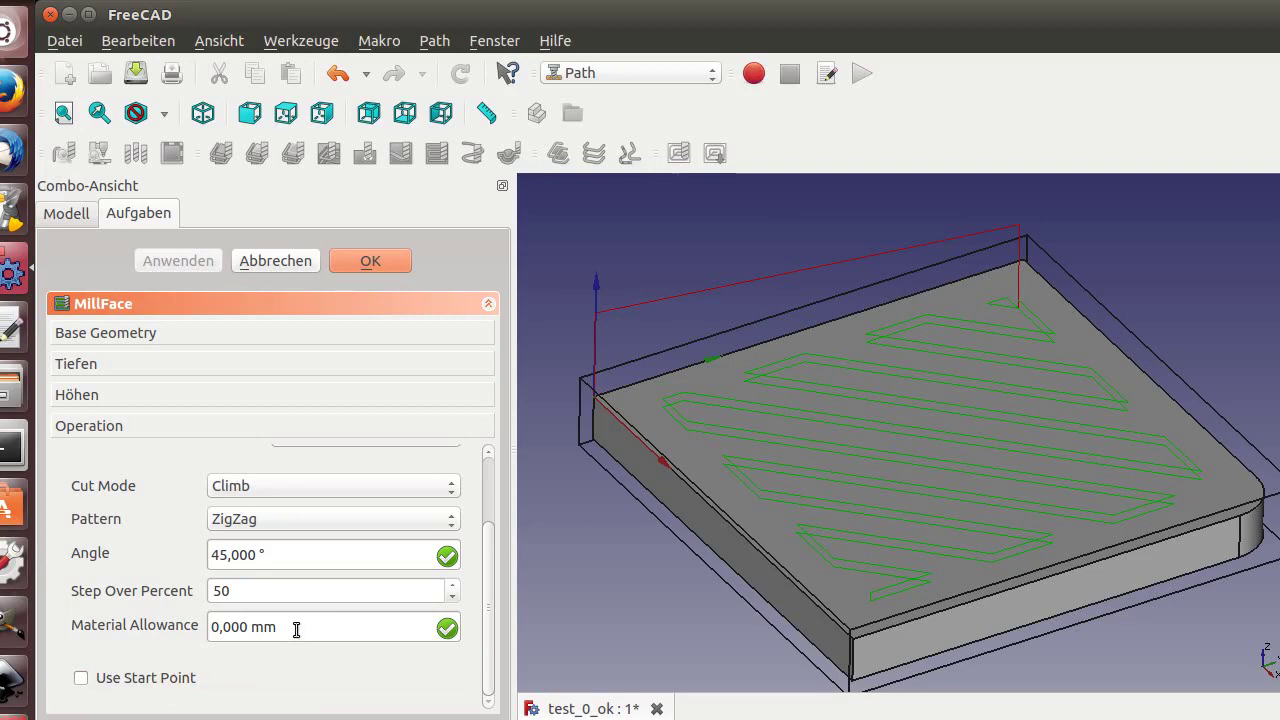
left_click_drag(296, 628, 160, 632)
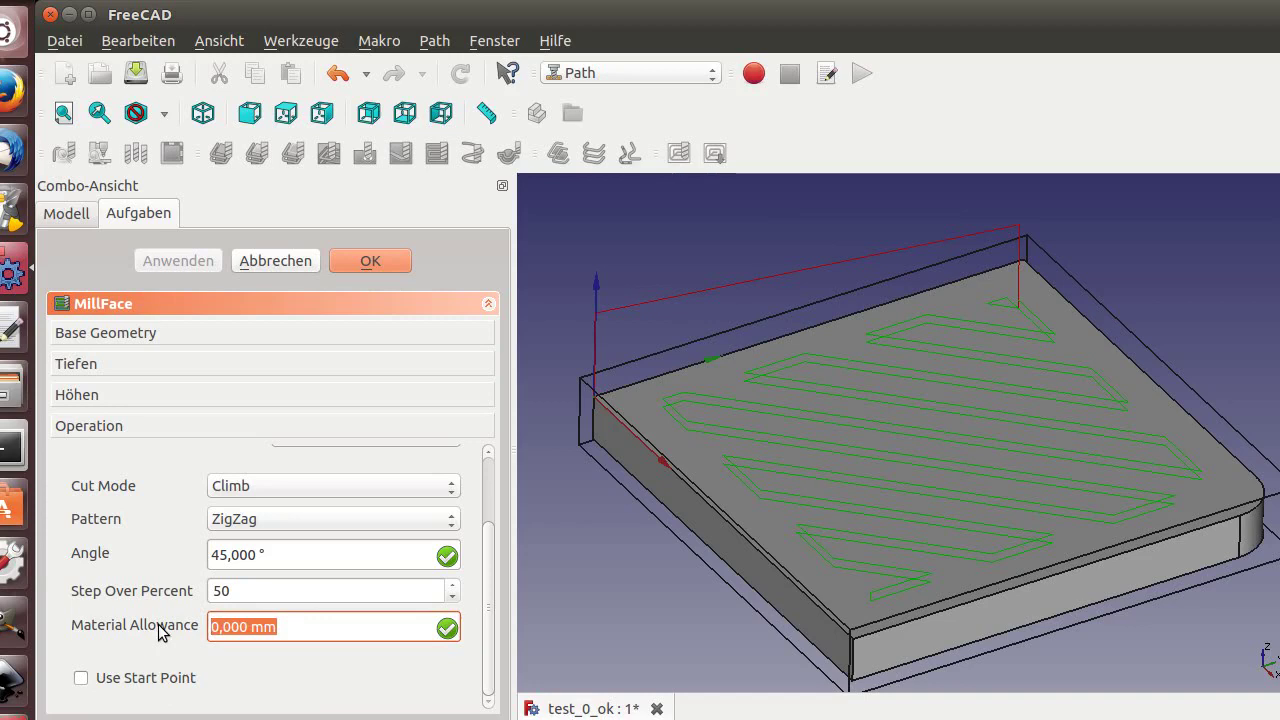
type("12")
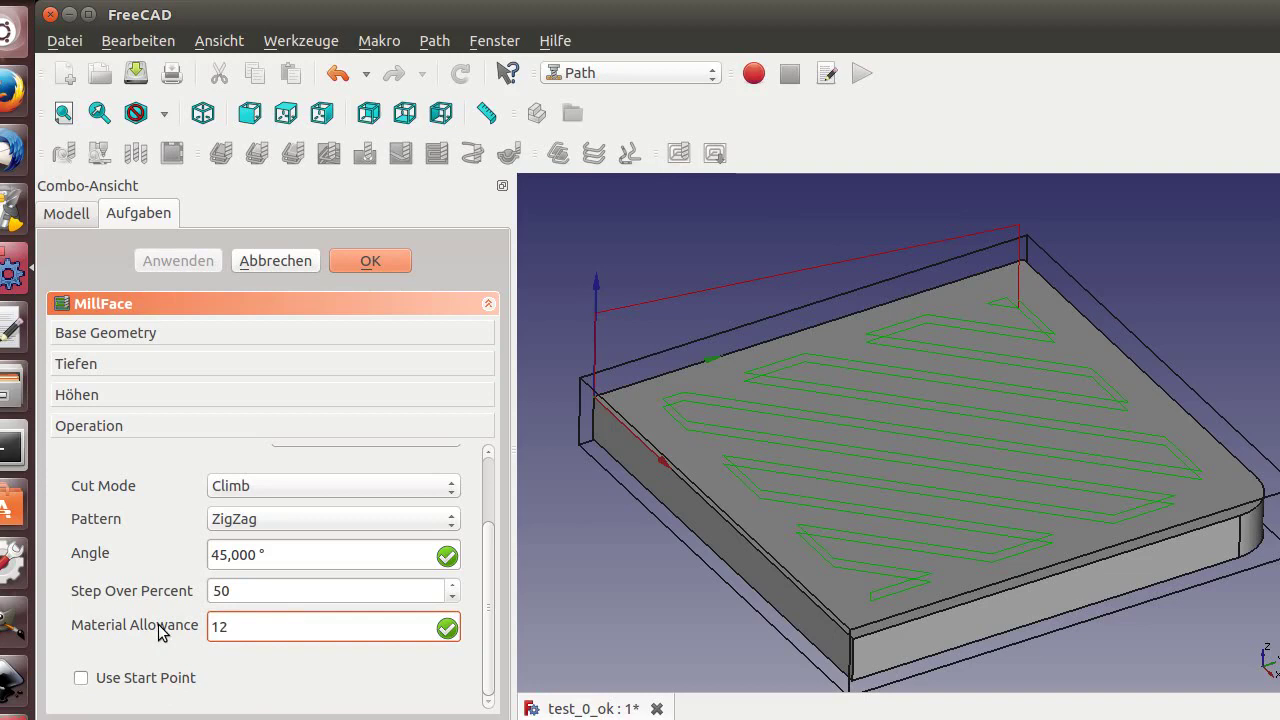
key("Return")
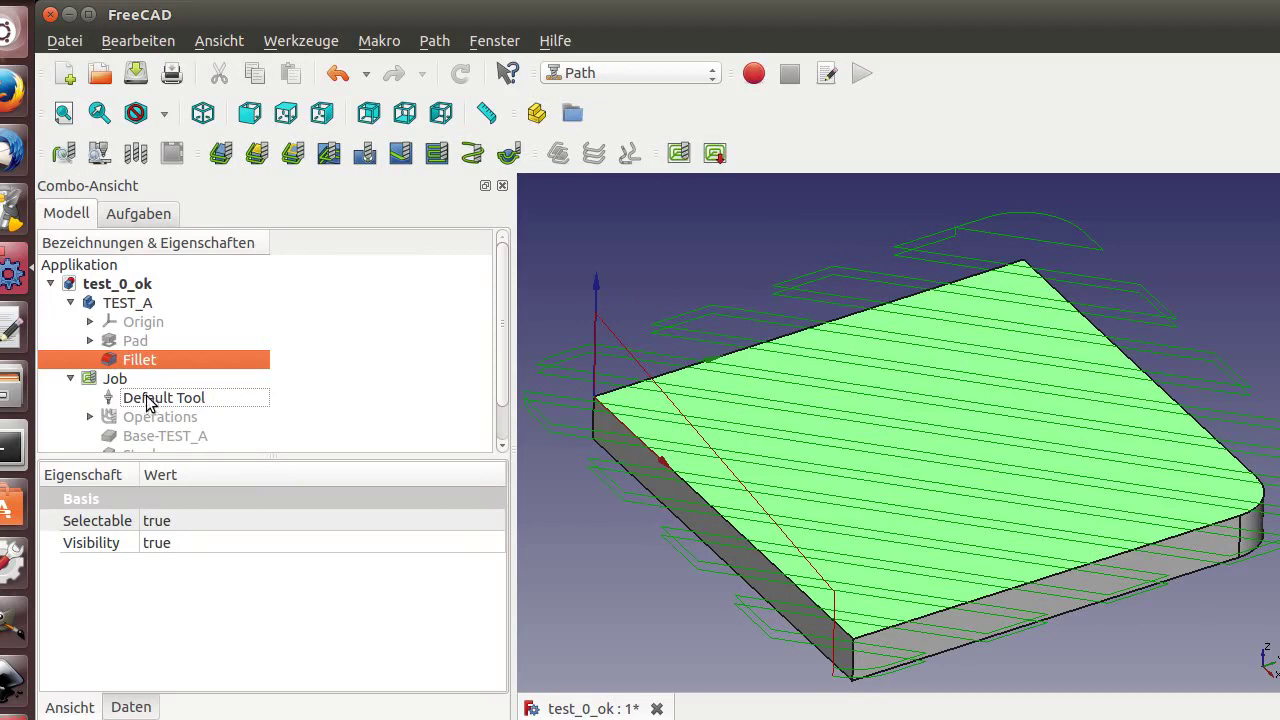
Step: Inspect the toolpath in top view and reopen MillFace from the Job's Operations list
left_click(90, 416)
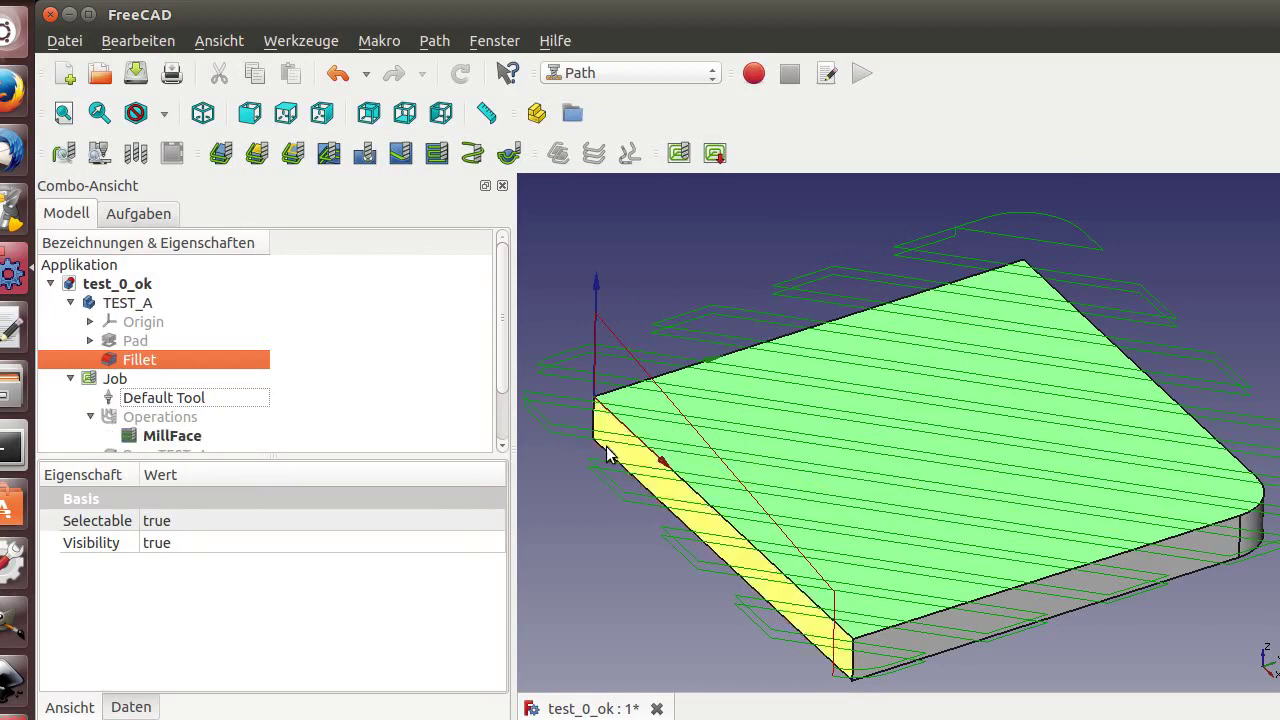
key("2")
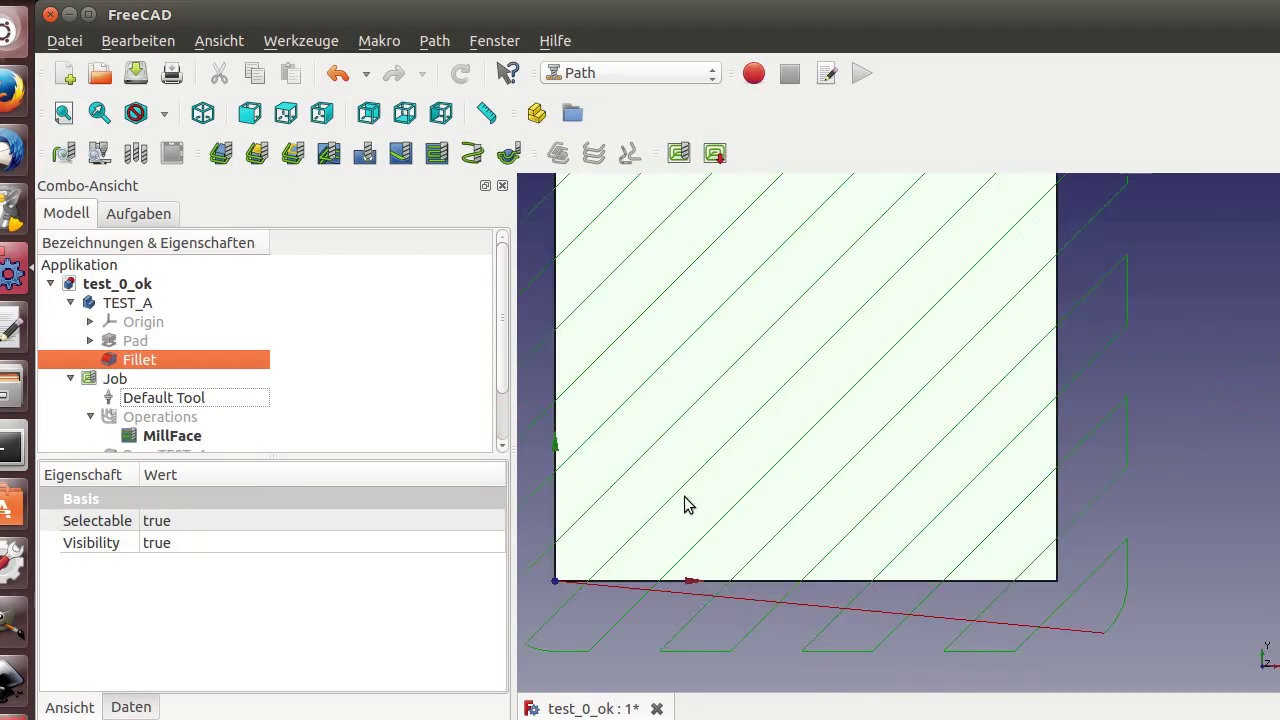
scroll(737, 477, "down", 2)
scroll(894, 371, "up", 4)
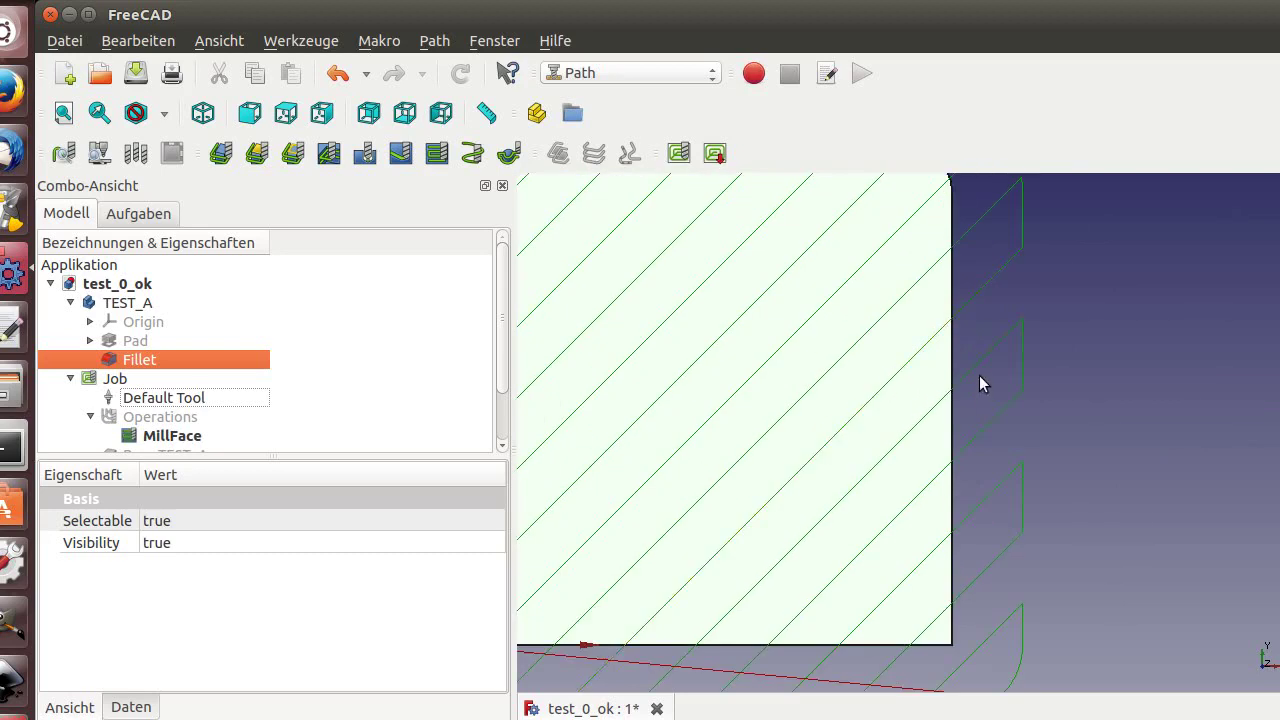
scroll(979, 378, "down", 3)
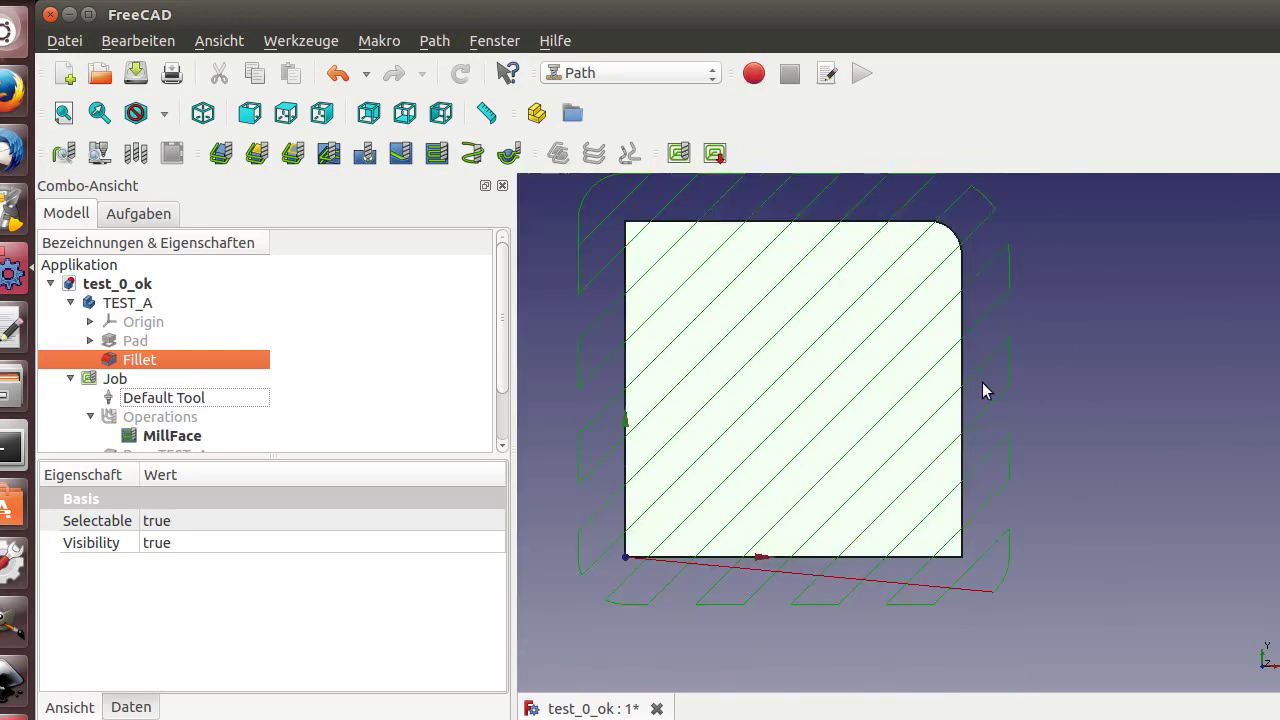
scroll(929, 390, "up", 2)
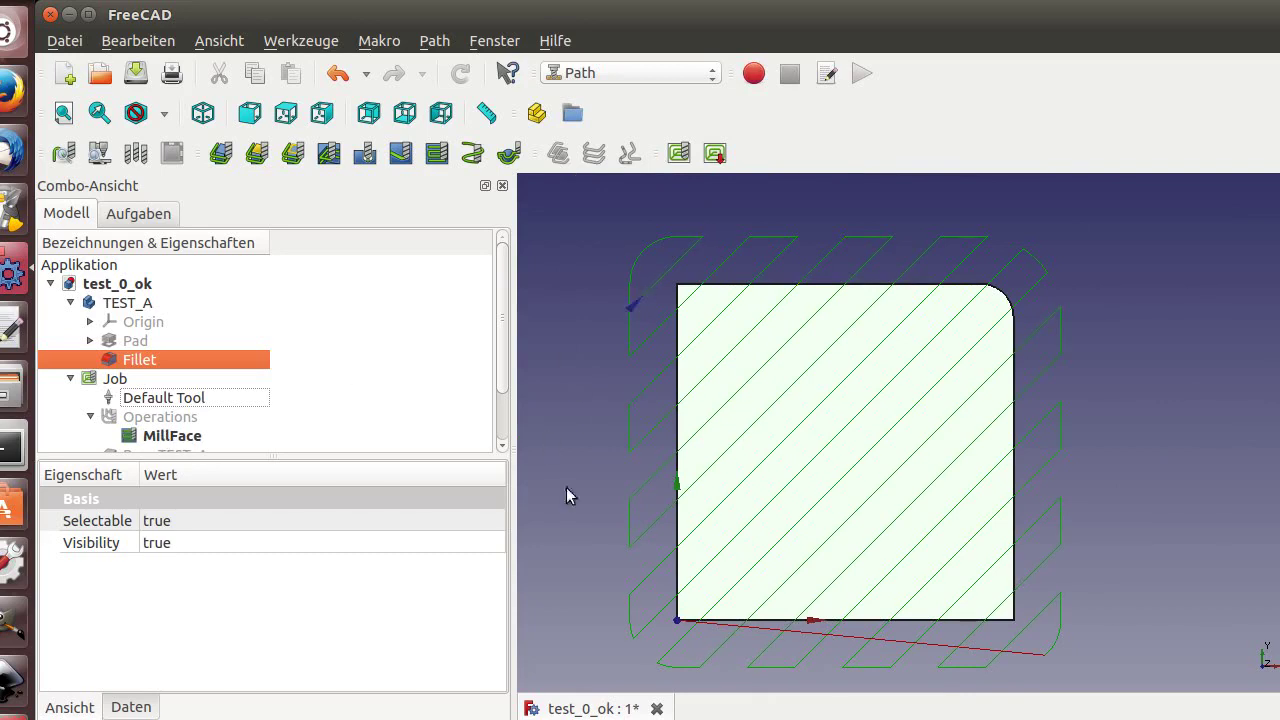
left_click(160, 438)
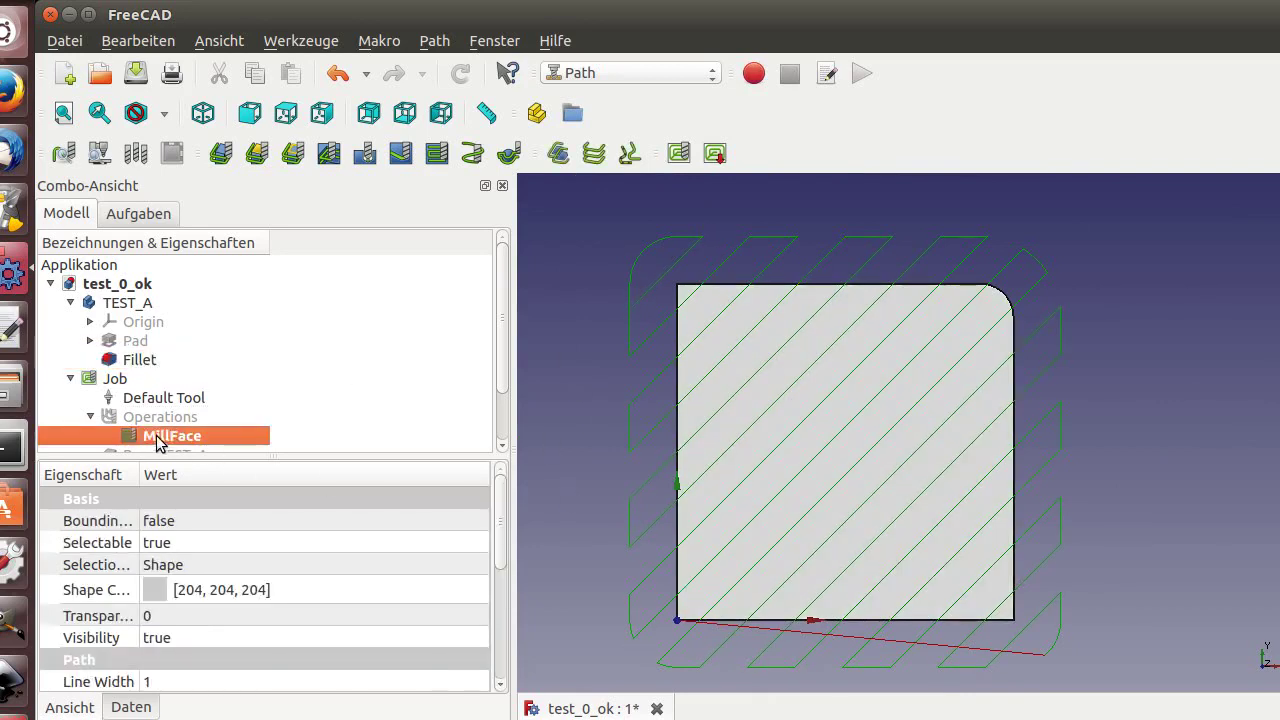
double_click(183, 441)
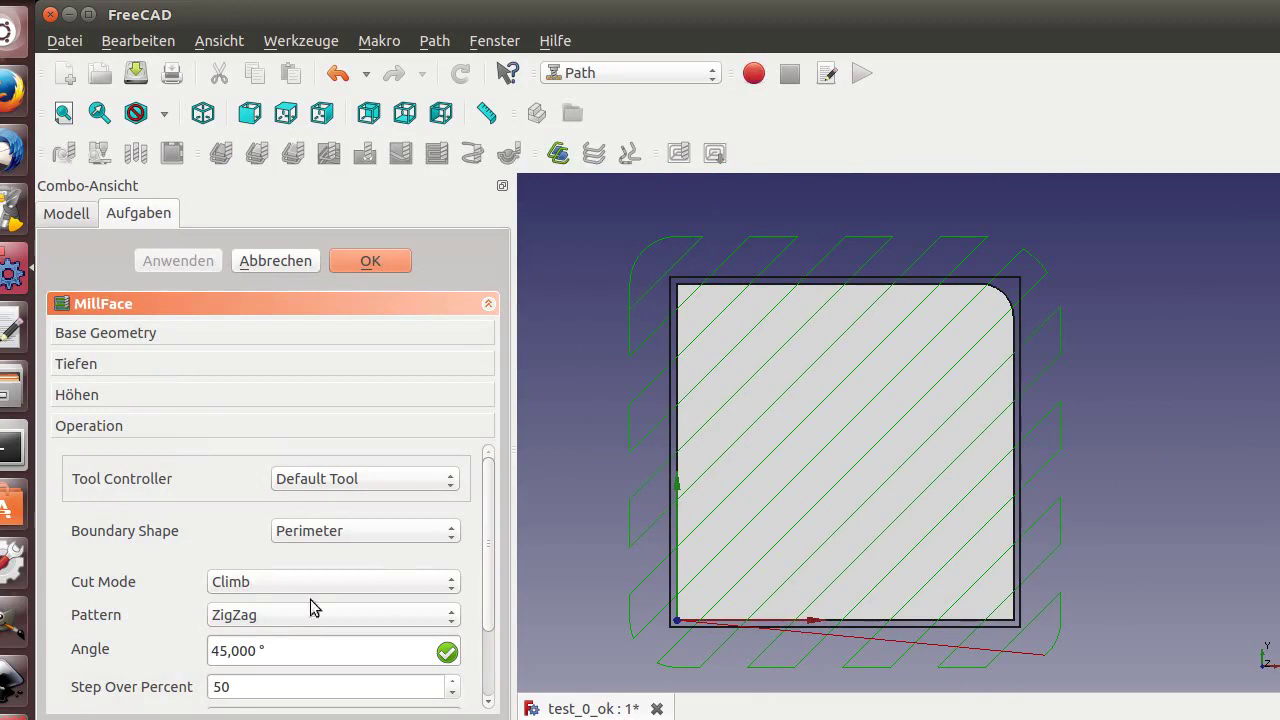
Step: Try the Offset pattern, then switch to Spiral and accept the operation
left_click(452, 616)
left_click(427, 637)
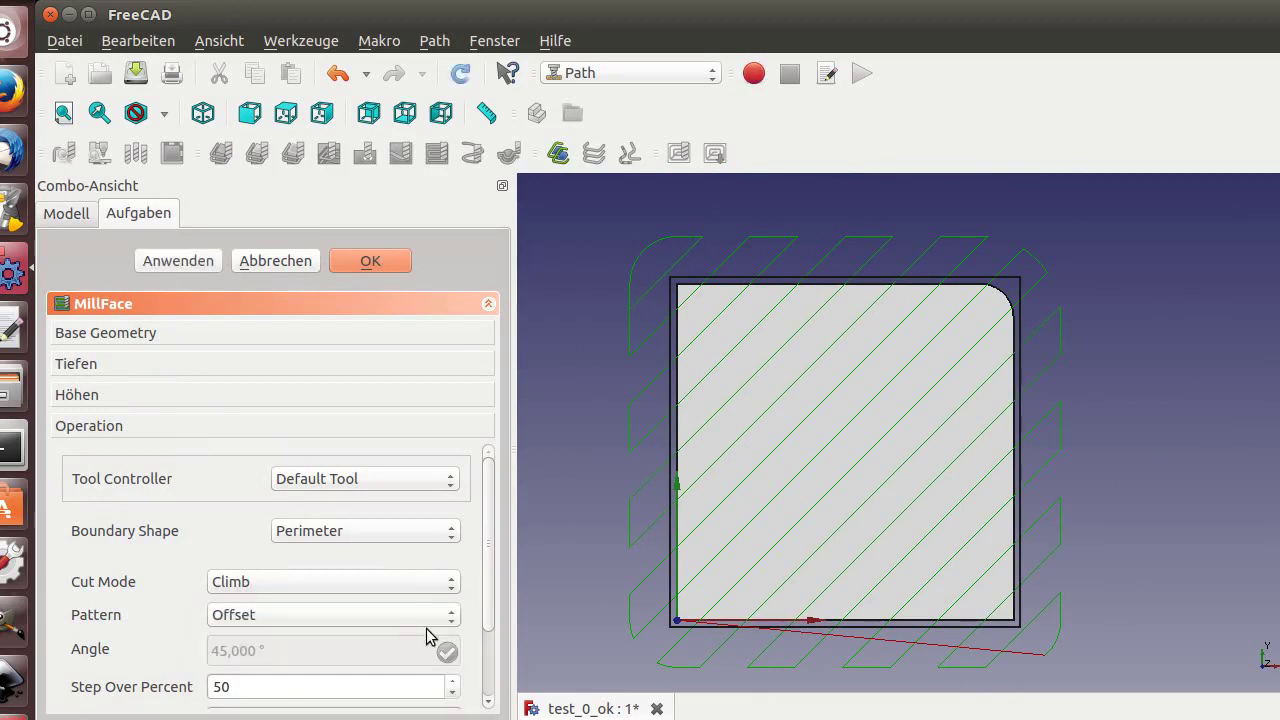
left_click(186, 259)
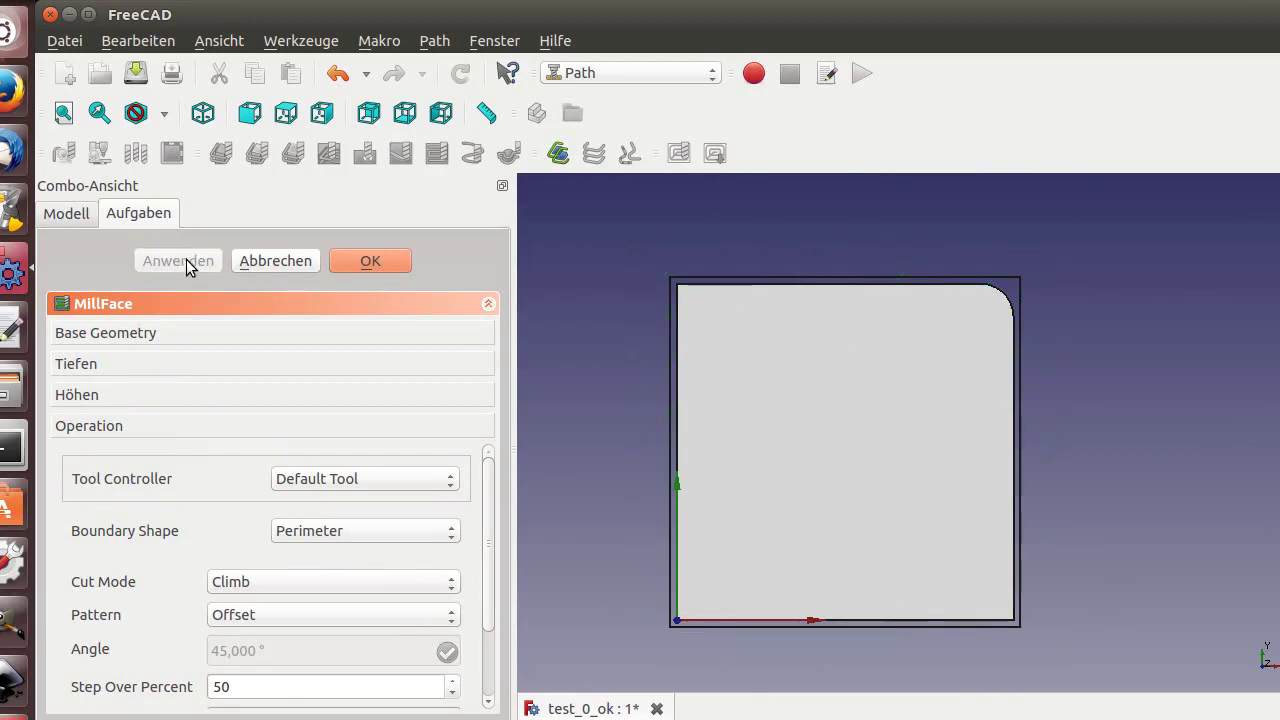
left_click(452, 615)
left_click(417, 636)
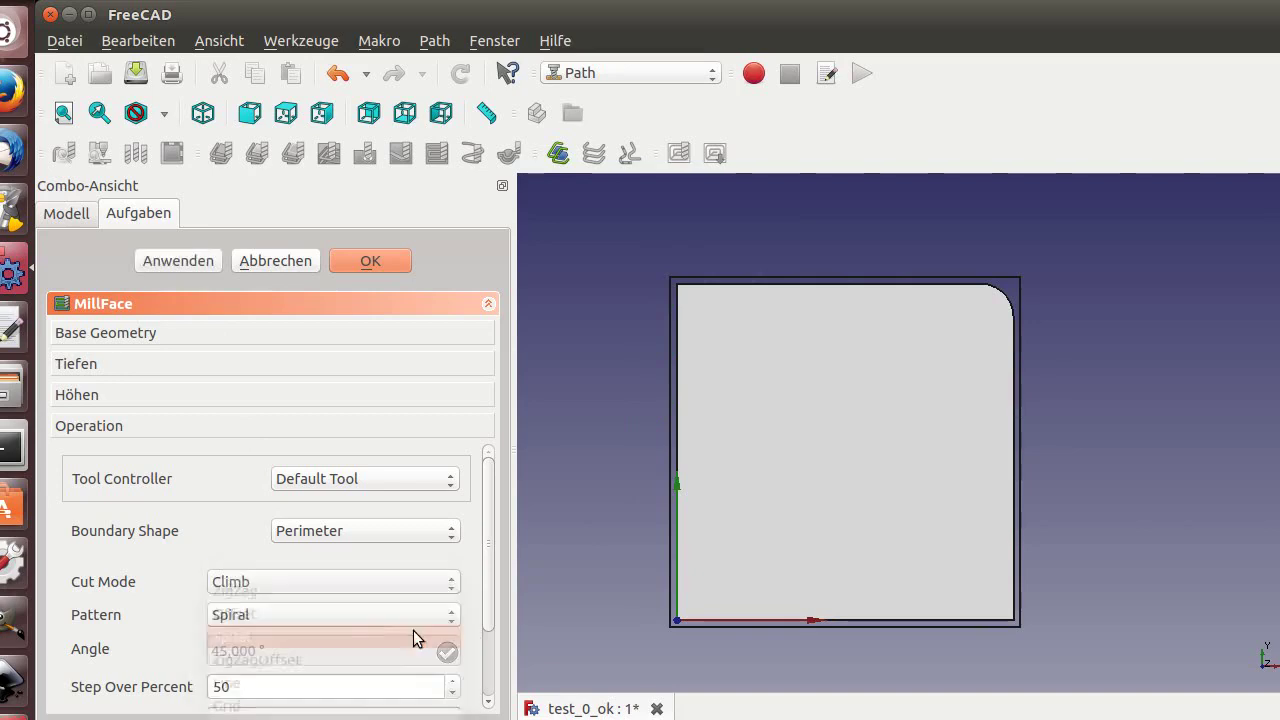
key("Return")
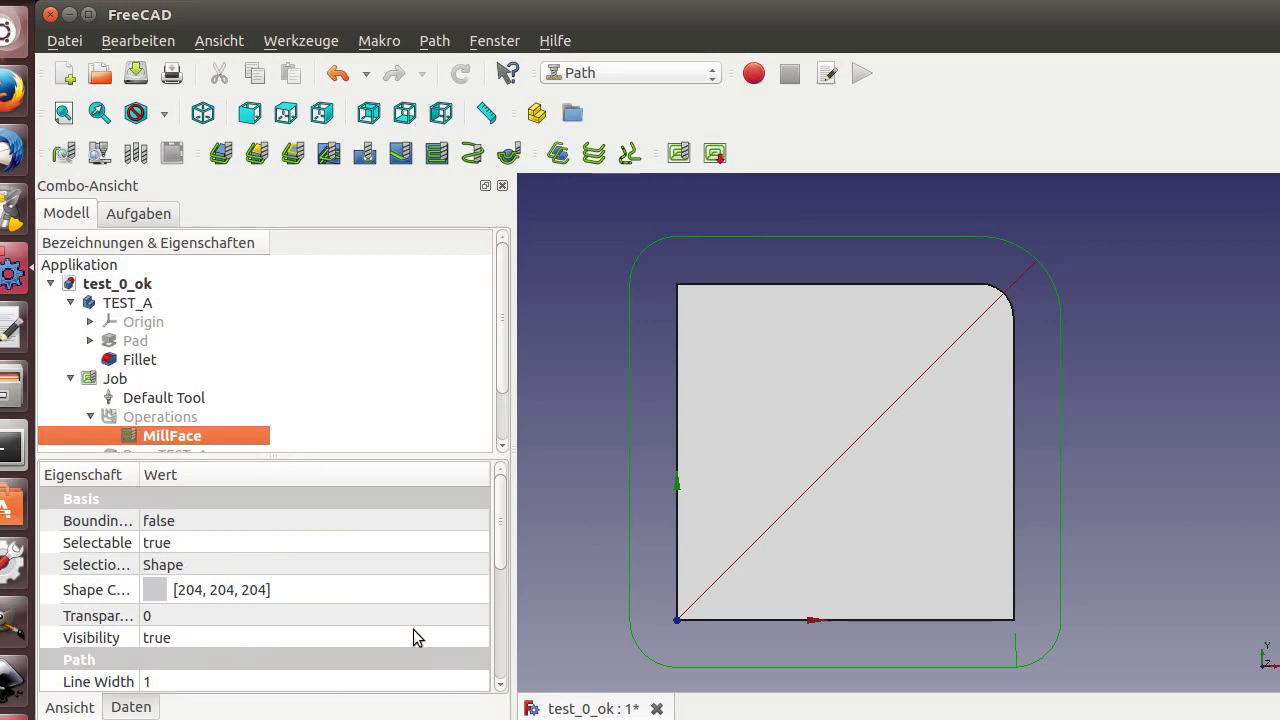
Step: Reopen MillFace, choose the ZigZagOffset pattern with a 0° angle, and reopen it afterwards
double_click(199, 436)
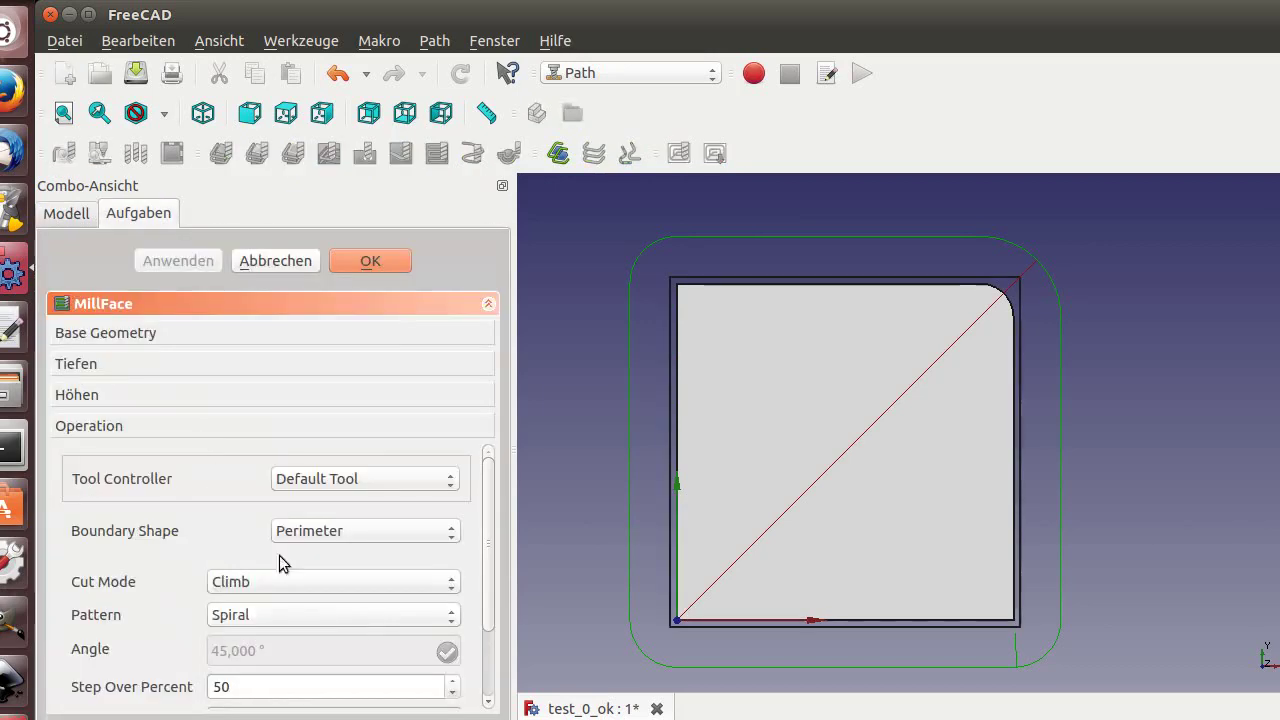
left_click(349, 611)
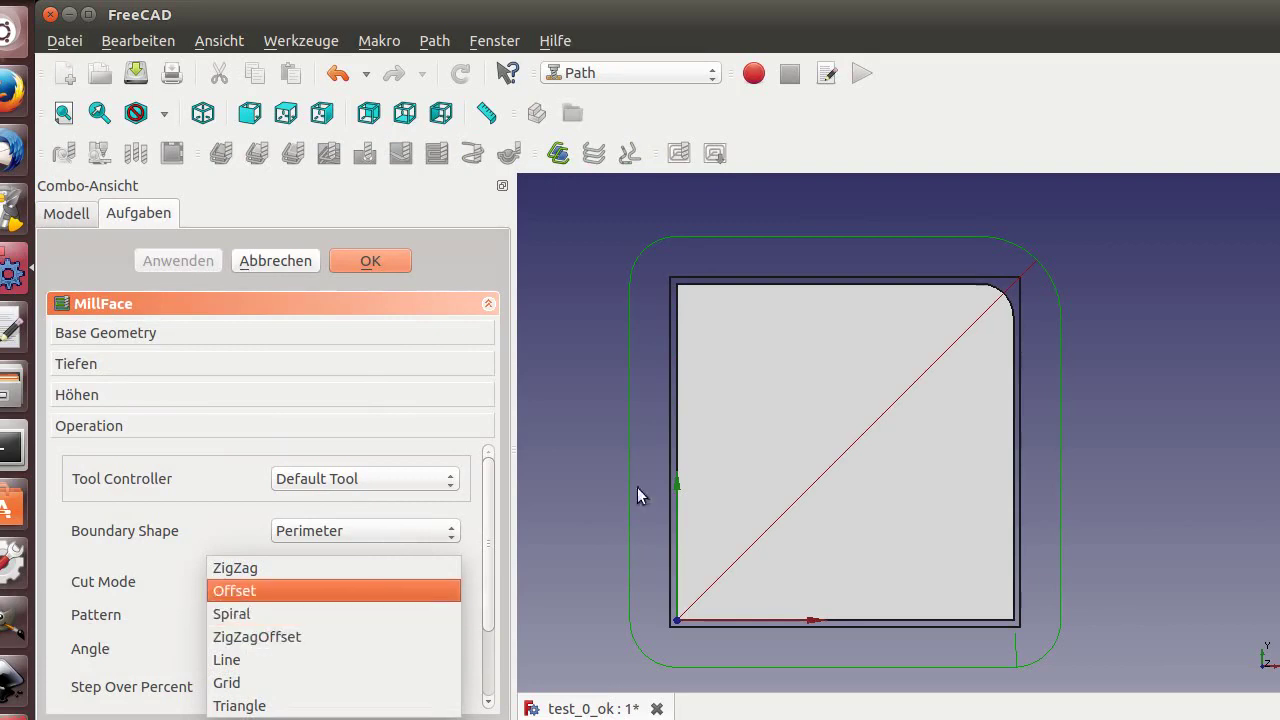
left_click(572, 634)
middle_click_drag(610, 587, 720, 534)
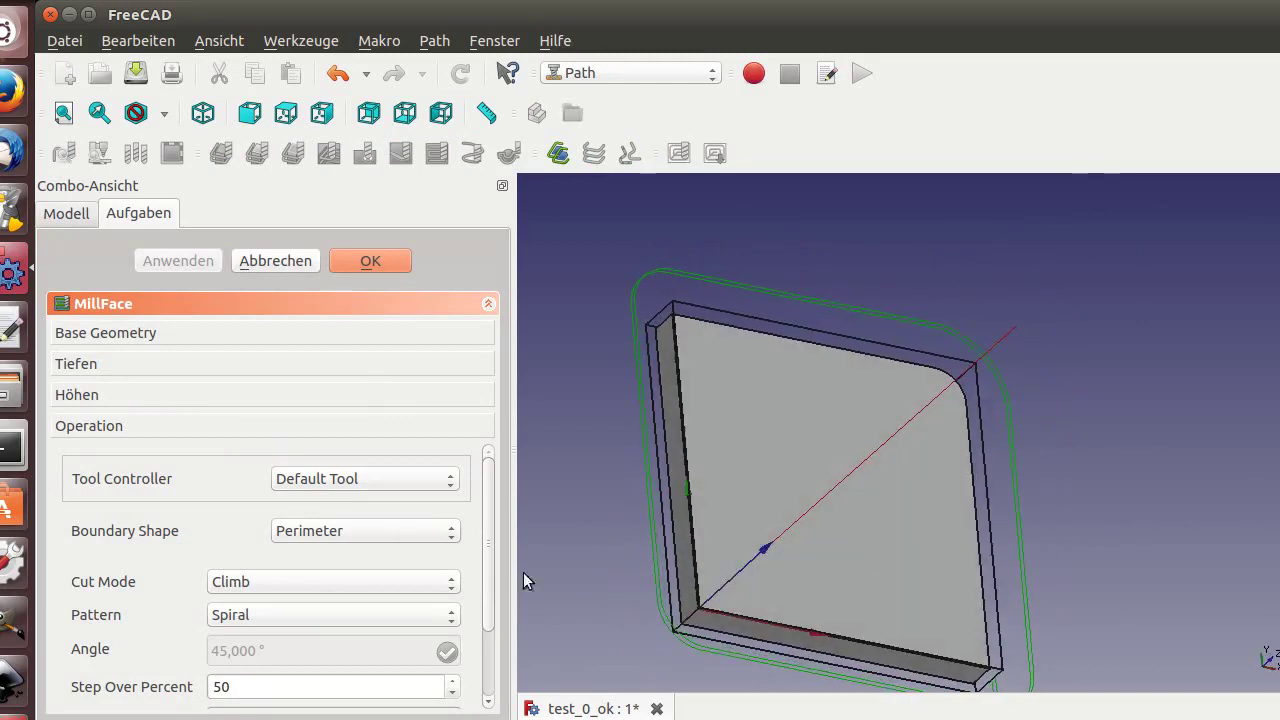
left_click(391, 617)
left_click(380, 634)
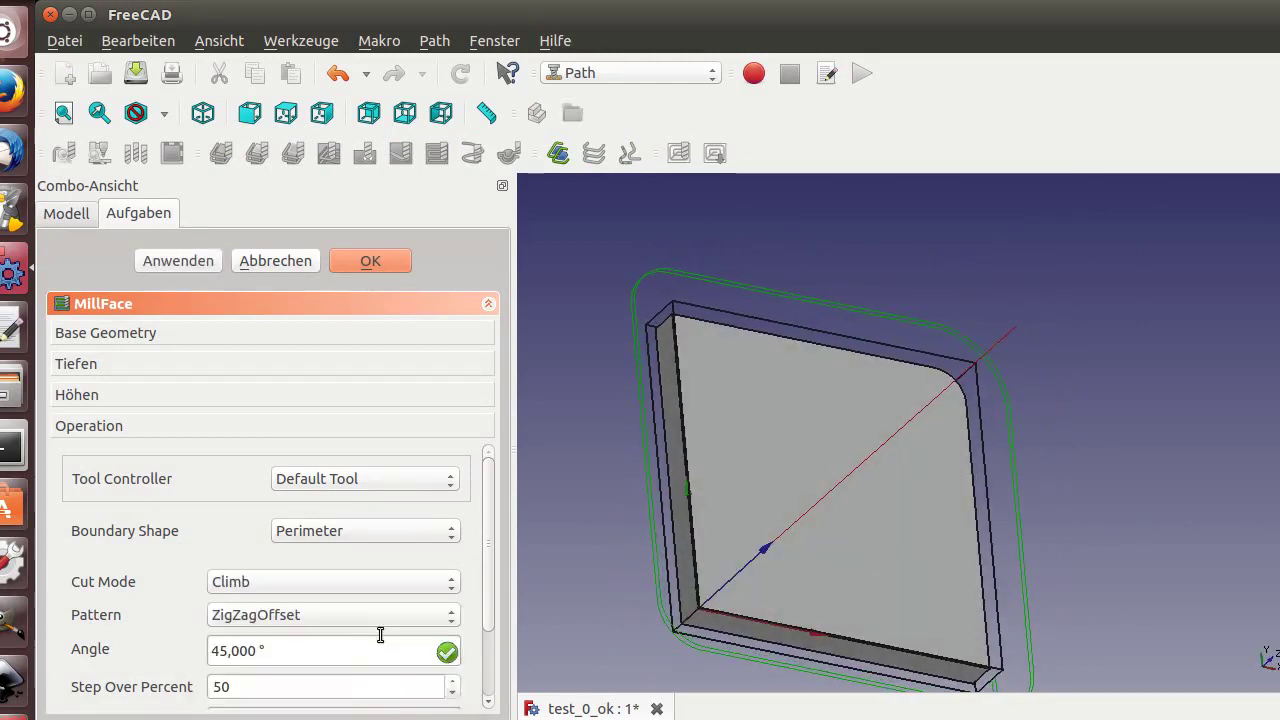
left_click(376, 651)
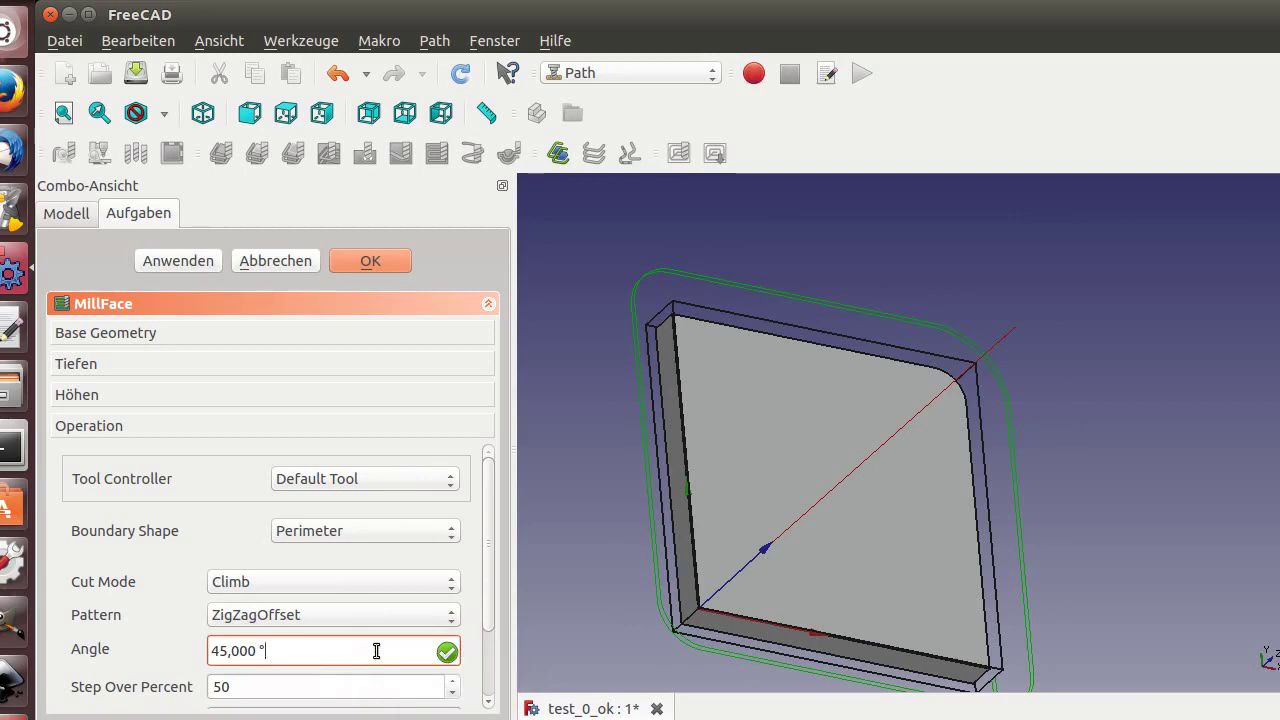
triple_click(376, 651)
type("0")
key("Return")
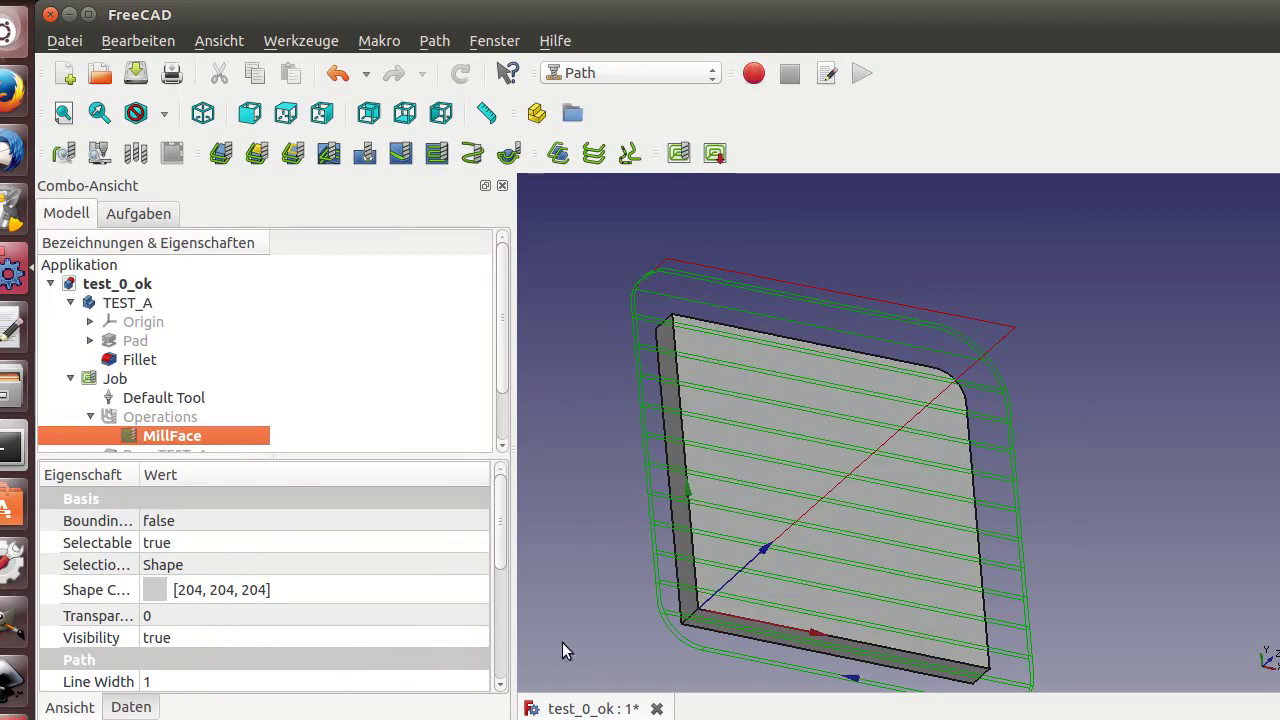
double_click(236, 432)
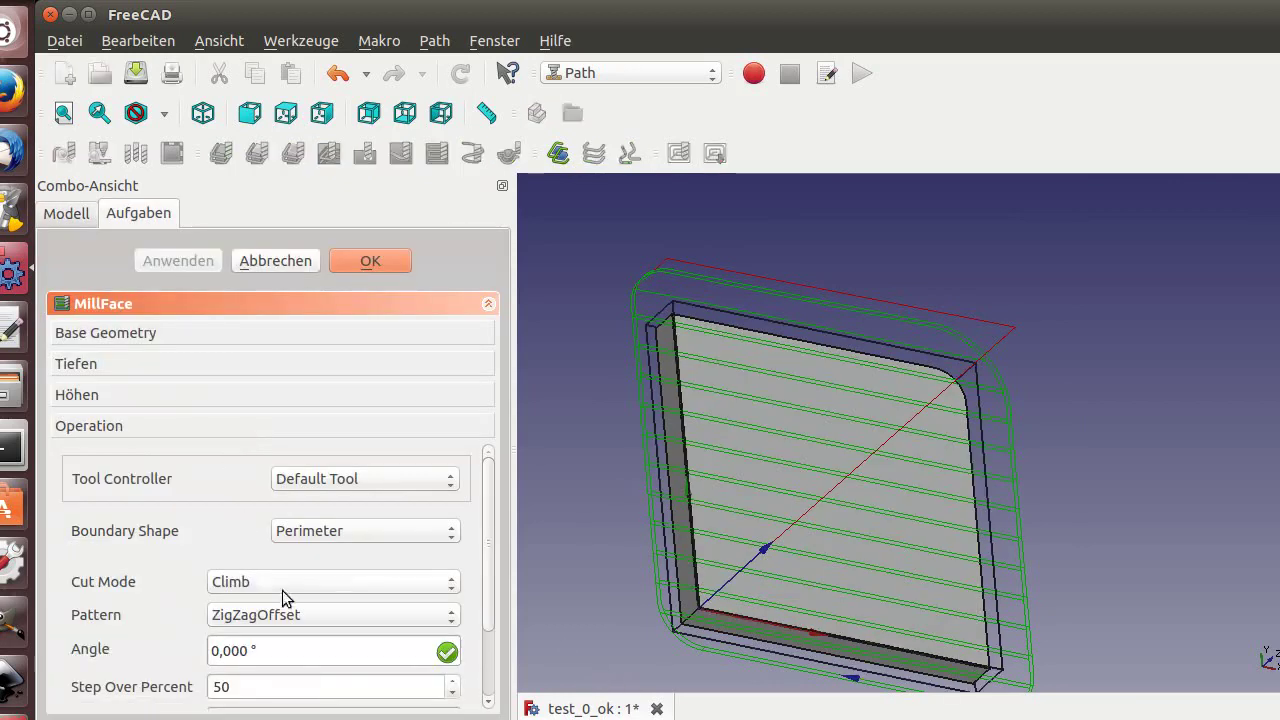
Step: Set the MillFace pattern to Line and the cut mode to Conventional, then confirm
left_click(354, 613)
left_click(339, 631)
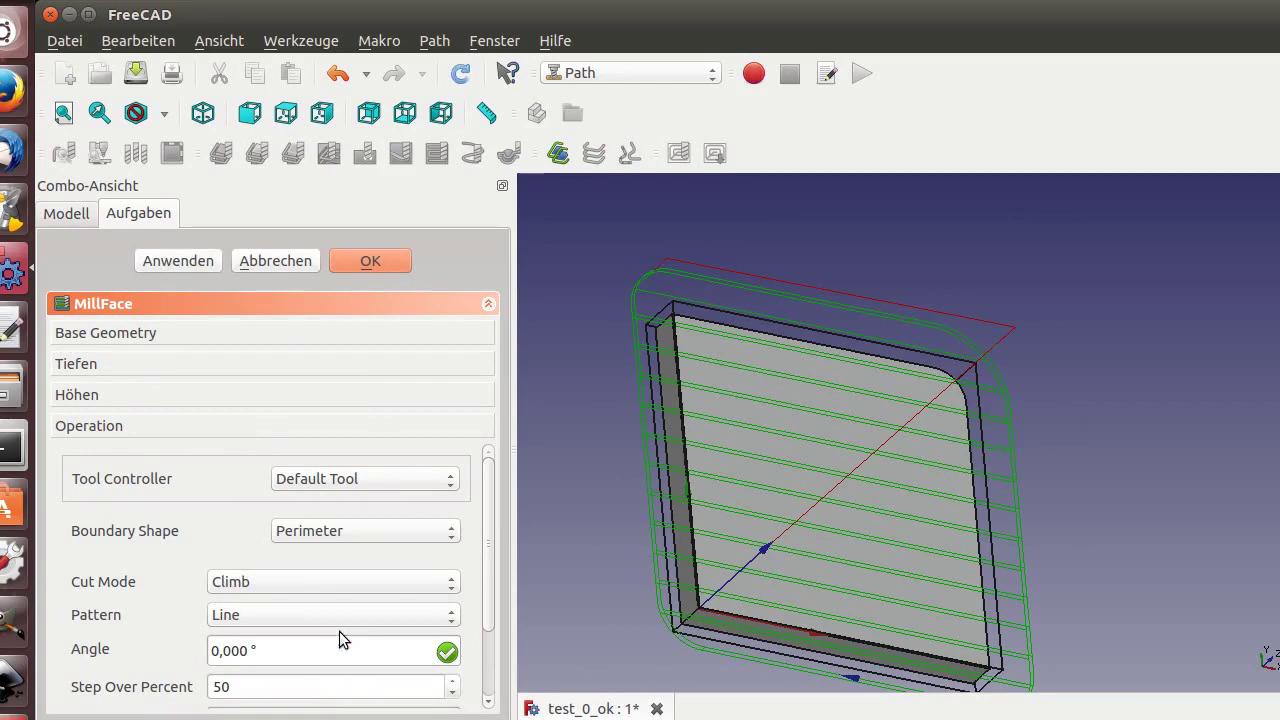
left_click(180, 260)
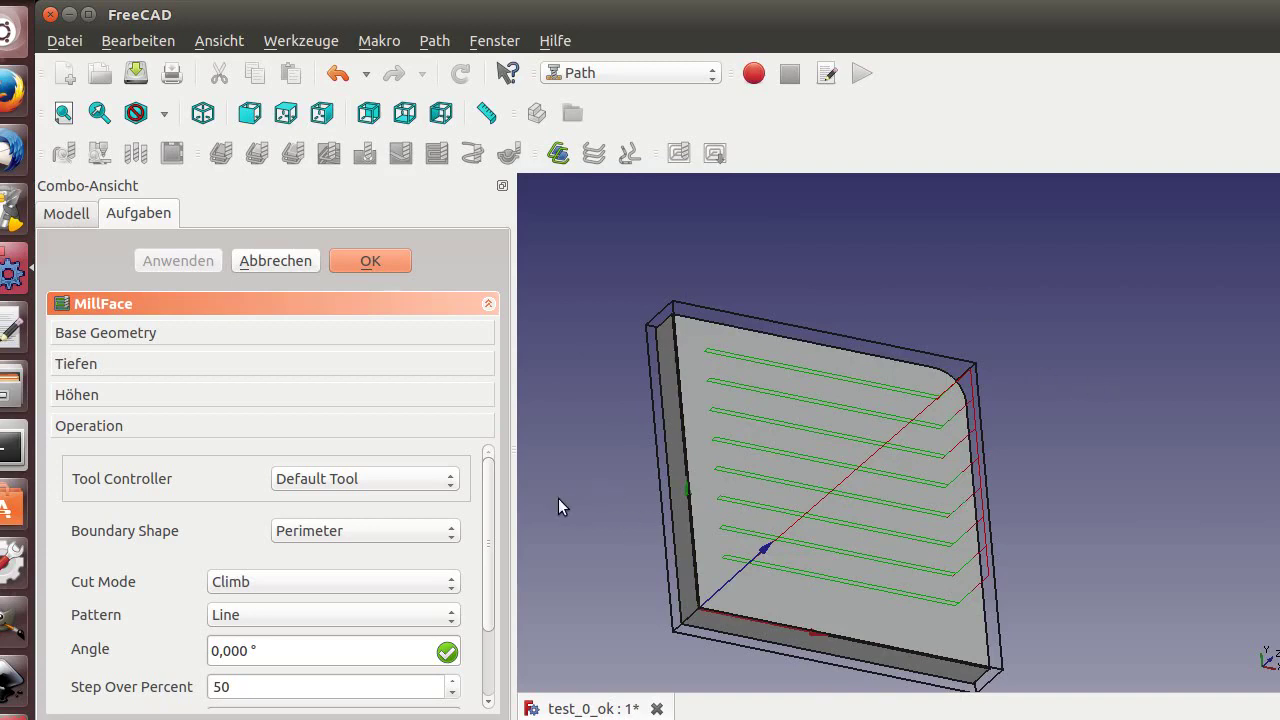
left_click(350, 588)
left_click(340, 600)
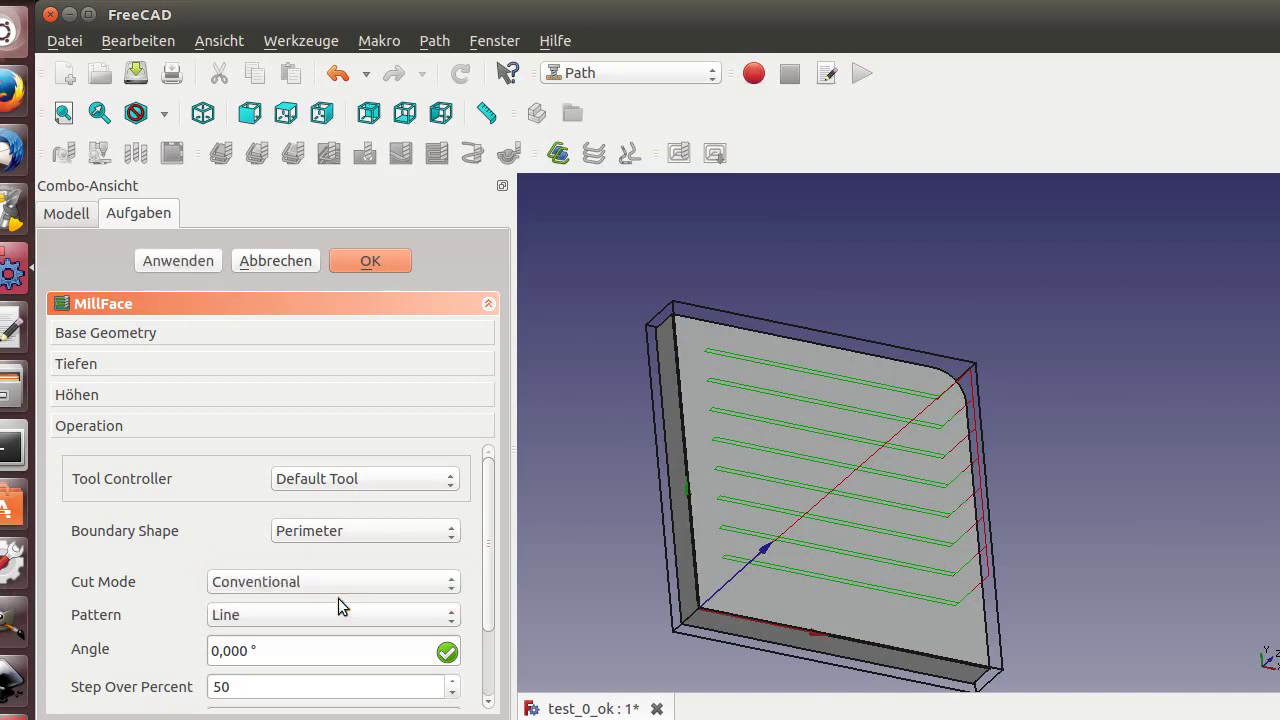
key("Return")
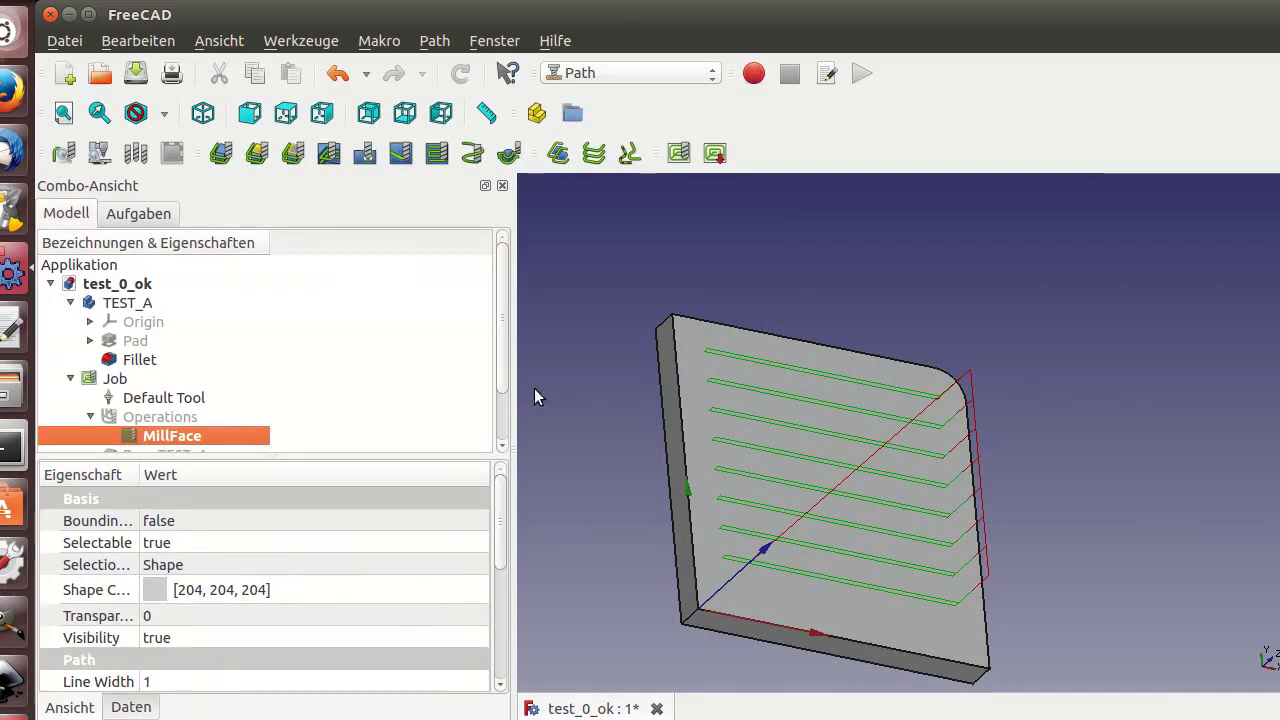
Step: Inspect the straight passes on the part's top face, then reopen MillFace for editing
left_click(590, 385)
left_click(720, 434)
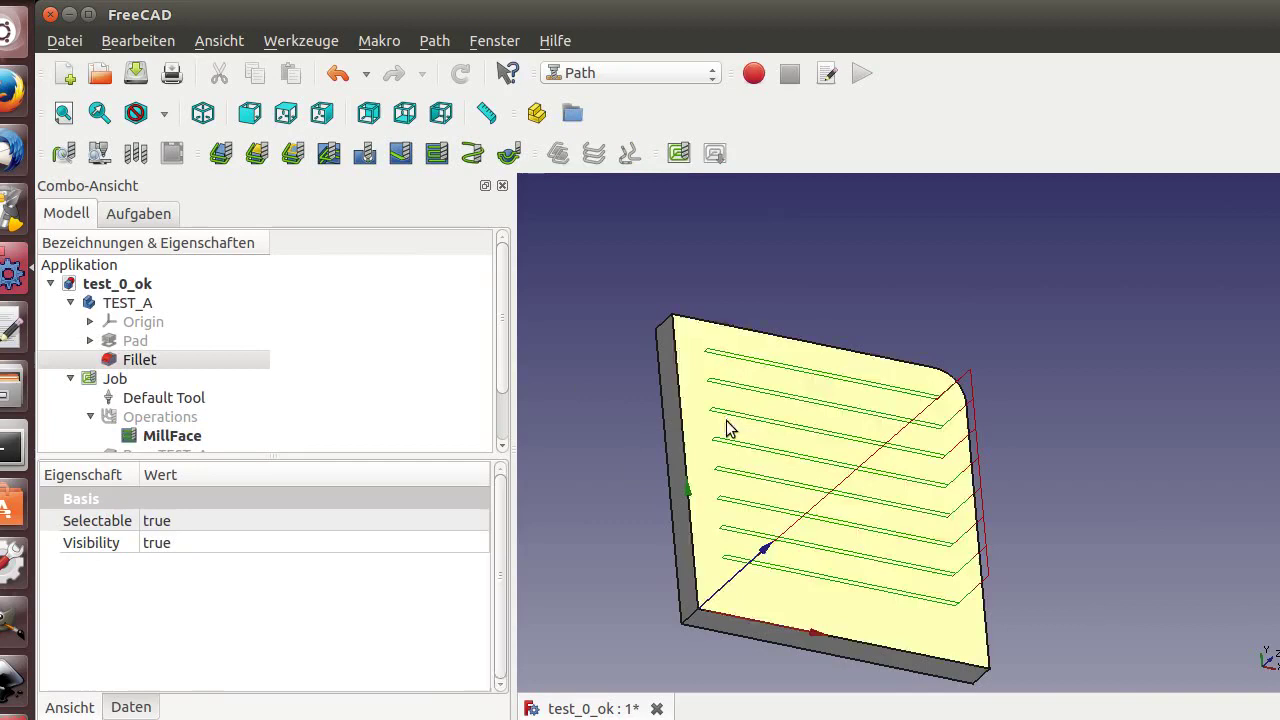
scroll(733, 430, "up", 5)
scroll(733, 430, "down", 5)
scroll(733, 430, "up", 2)
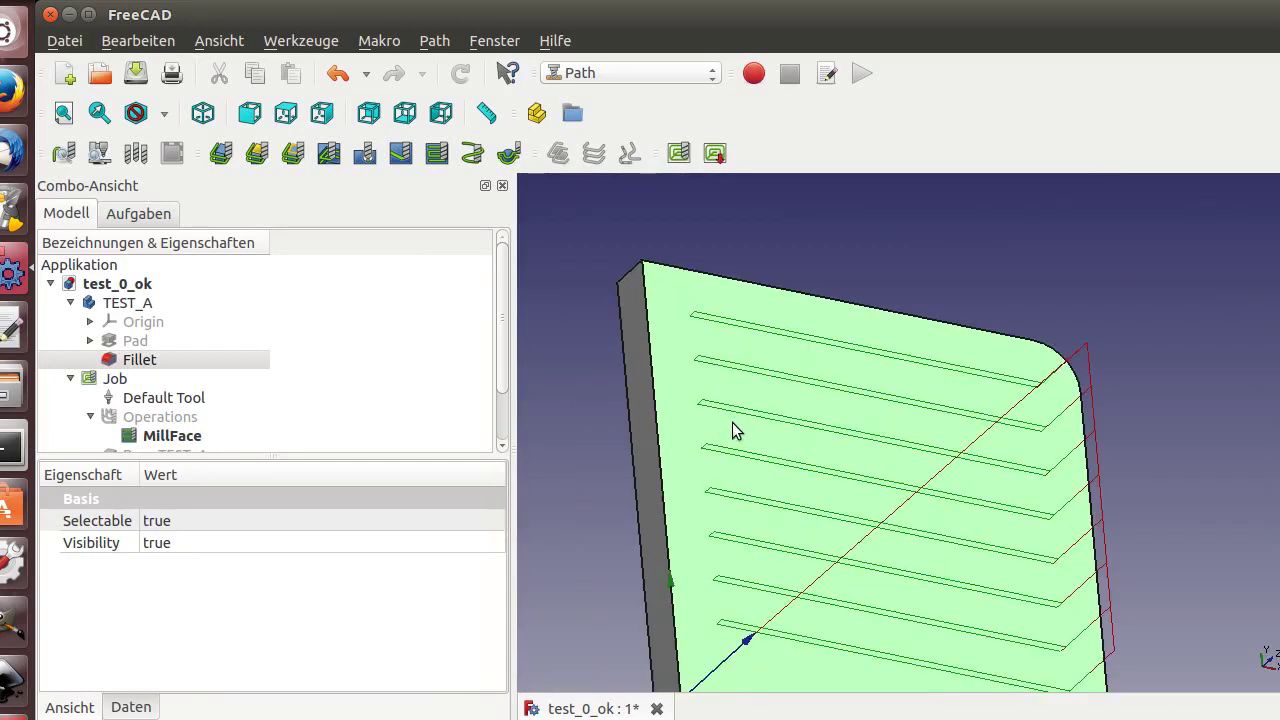
left_click(537, 412)
double_click(218, 435)
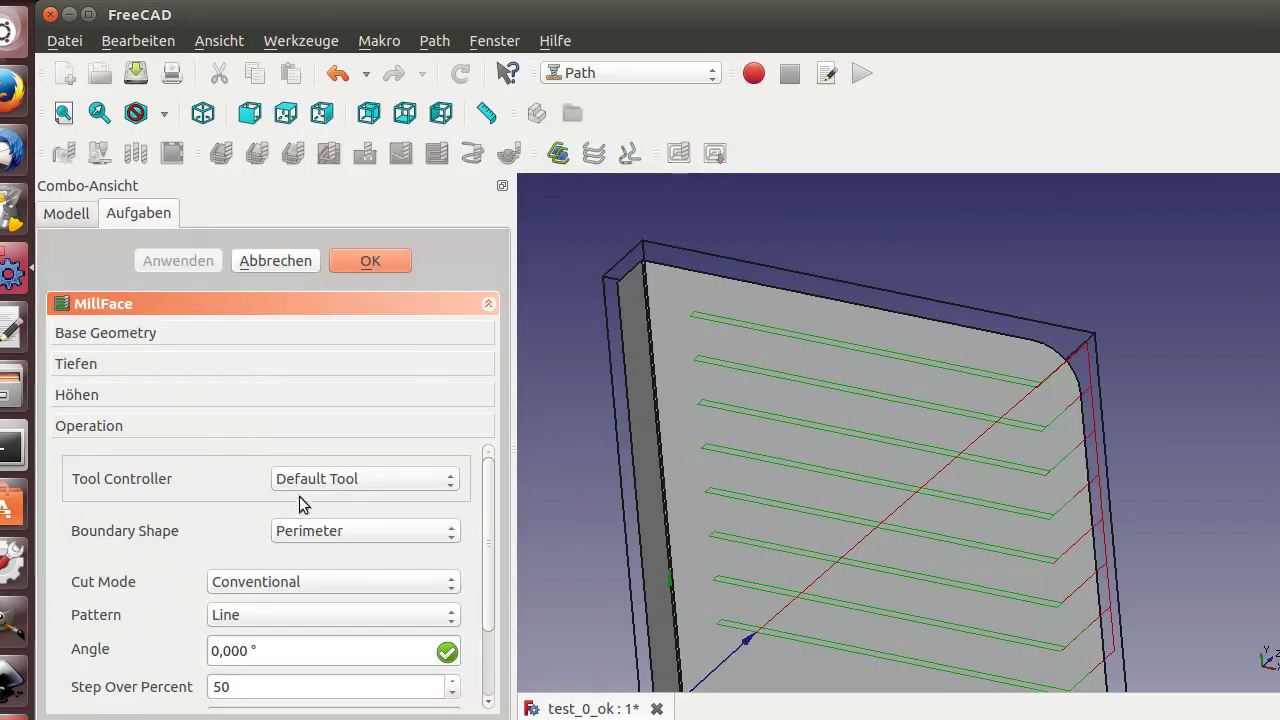
left_click(239, 614)
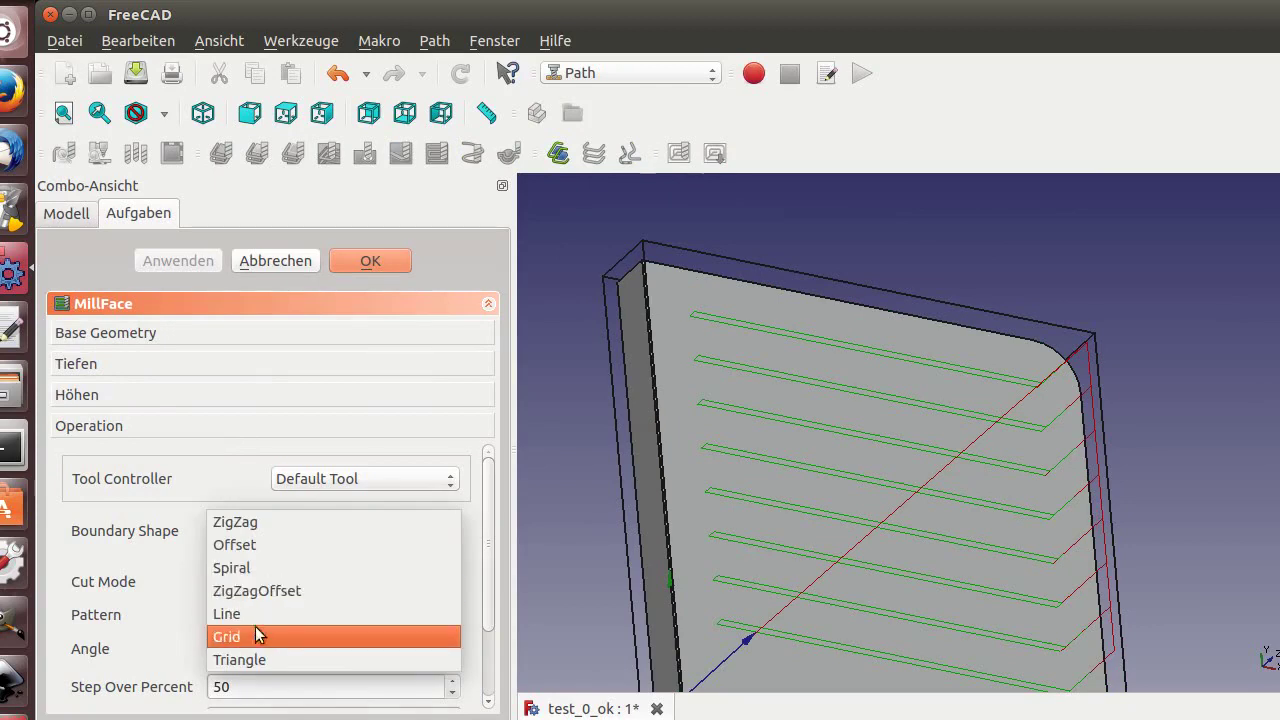
Step: Apply the Grid pattern to MillFace, then switch it to the Triangle pattern
left_click(260, 632)
key("Return")
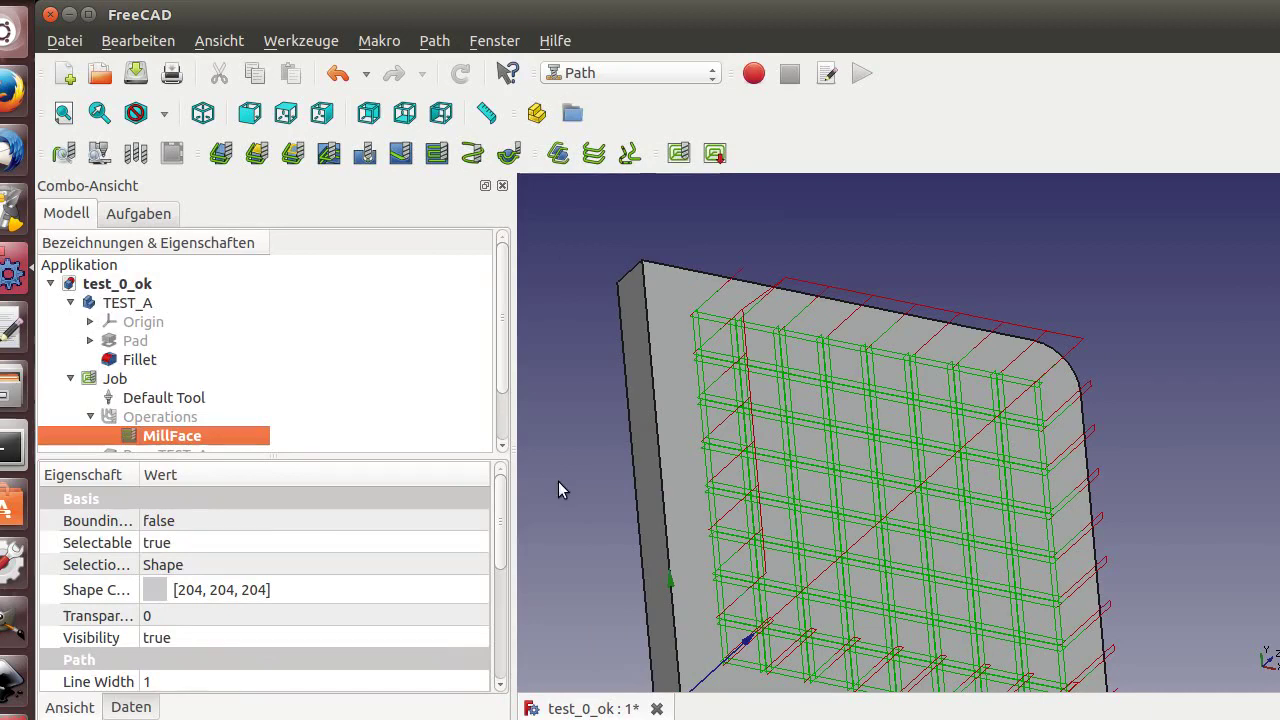
double_click(185, 443)
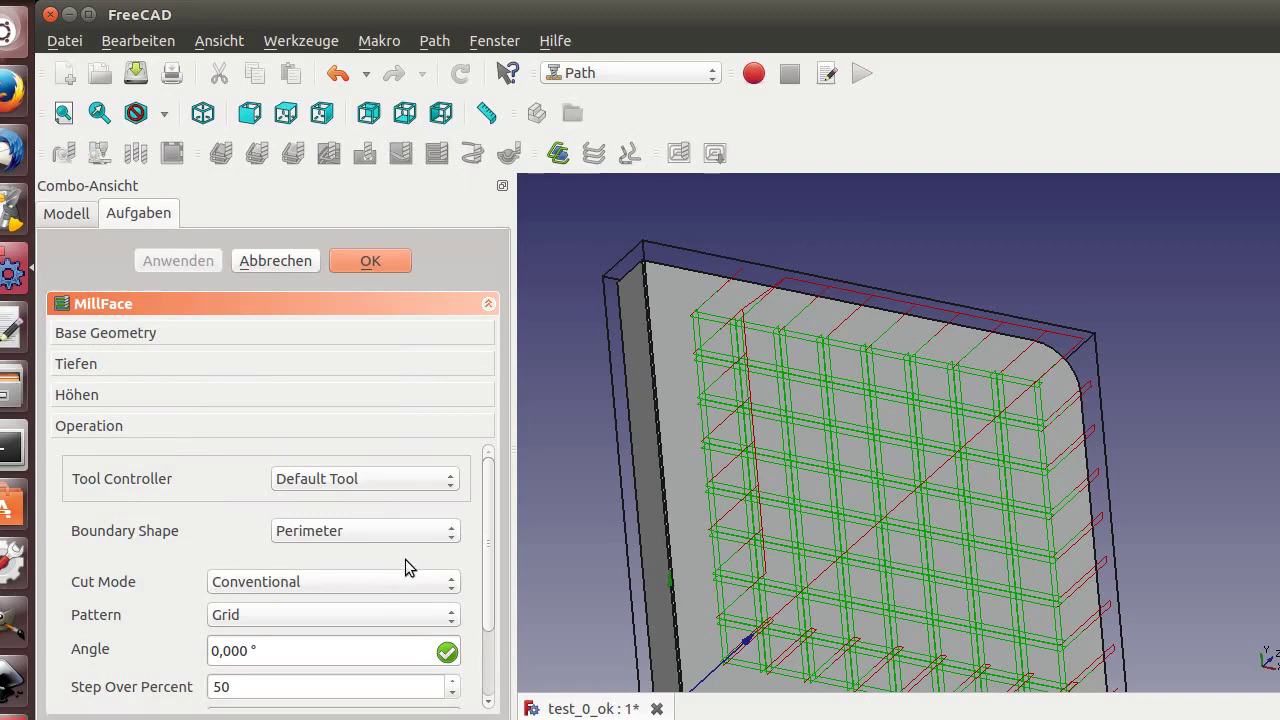
left_click(400, 618)
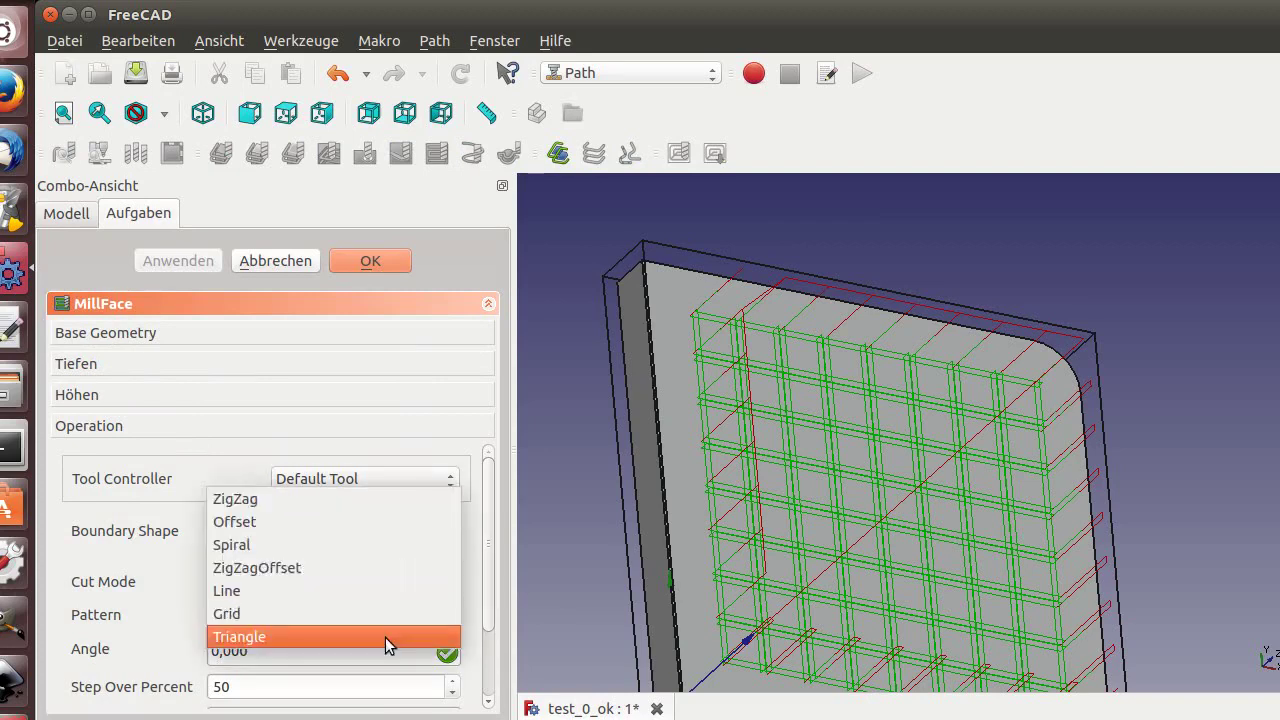
left_click(385, 637)
key("Return")
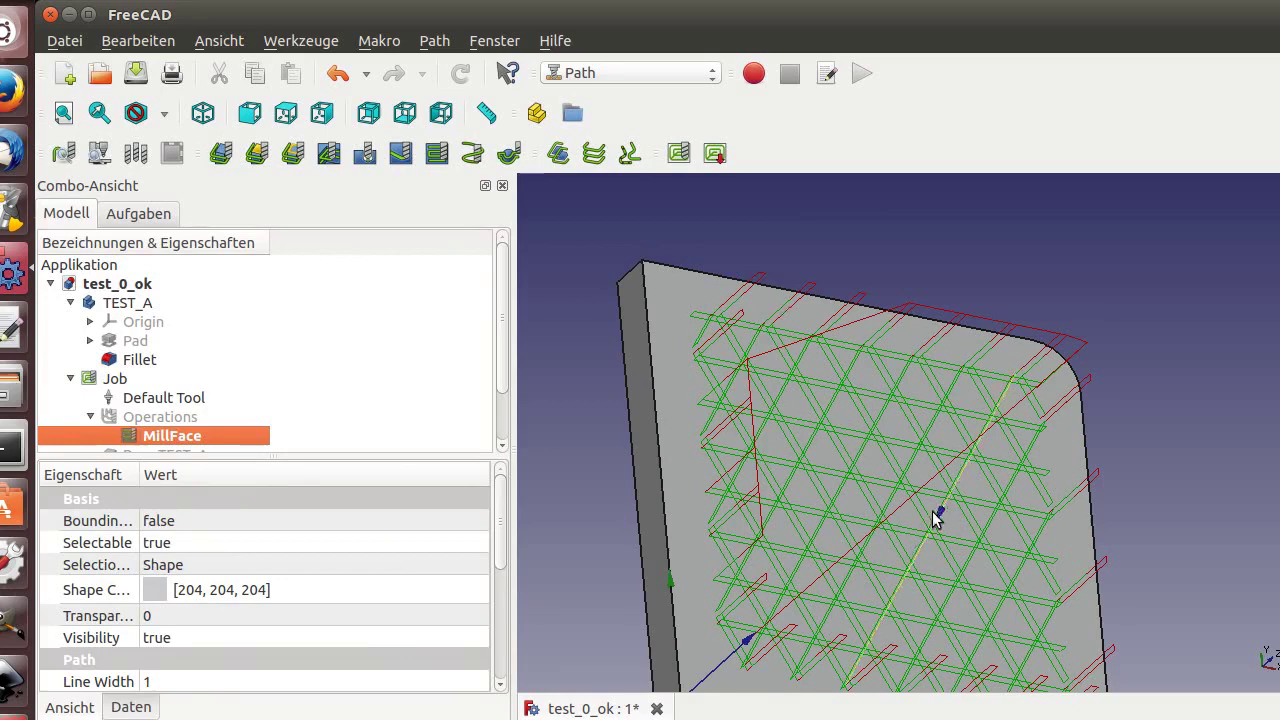
double_click(190, 436)
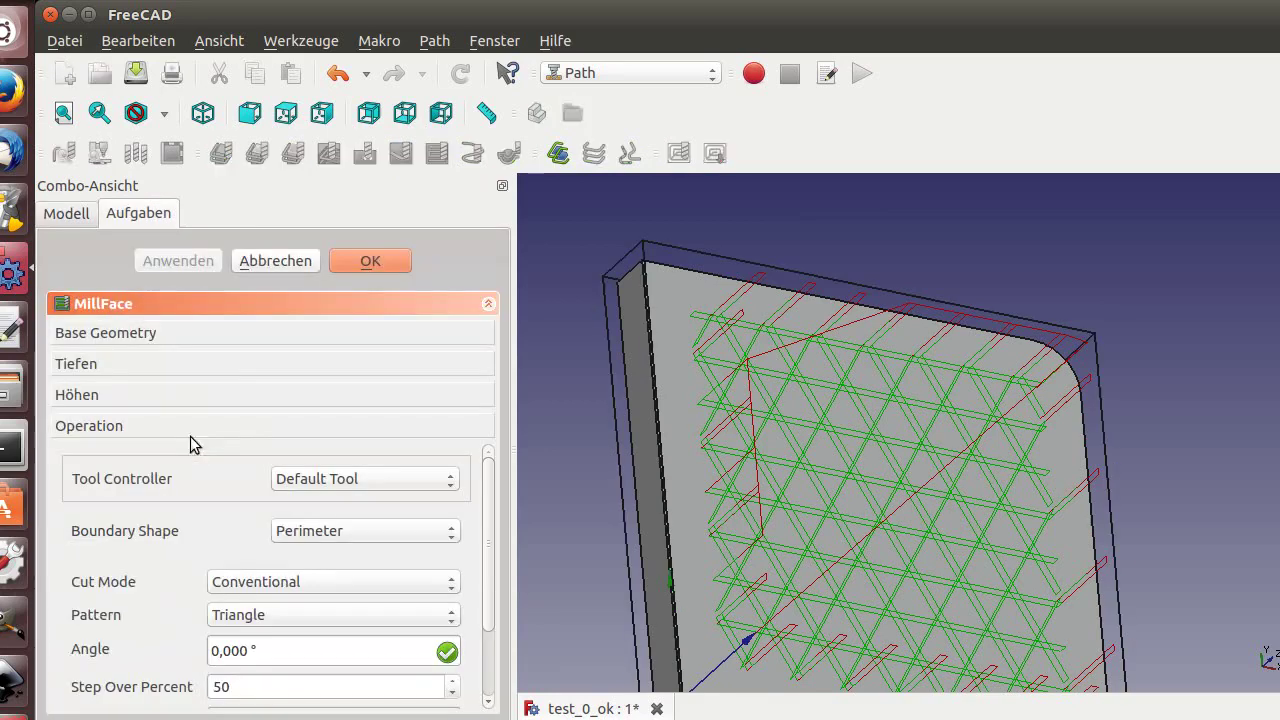
Step: Set the MillFace boundary shape to Boundbox and the pattern to ZigZagOffset
left_click(340, 530)
left_click(350, 551)
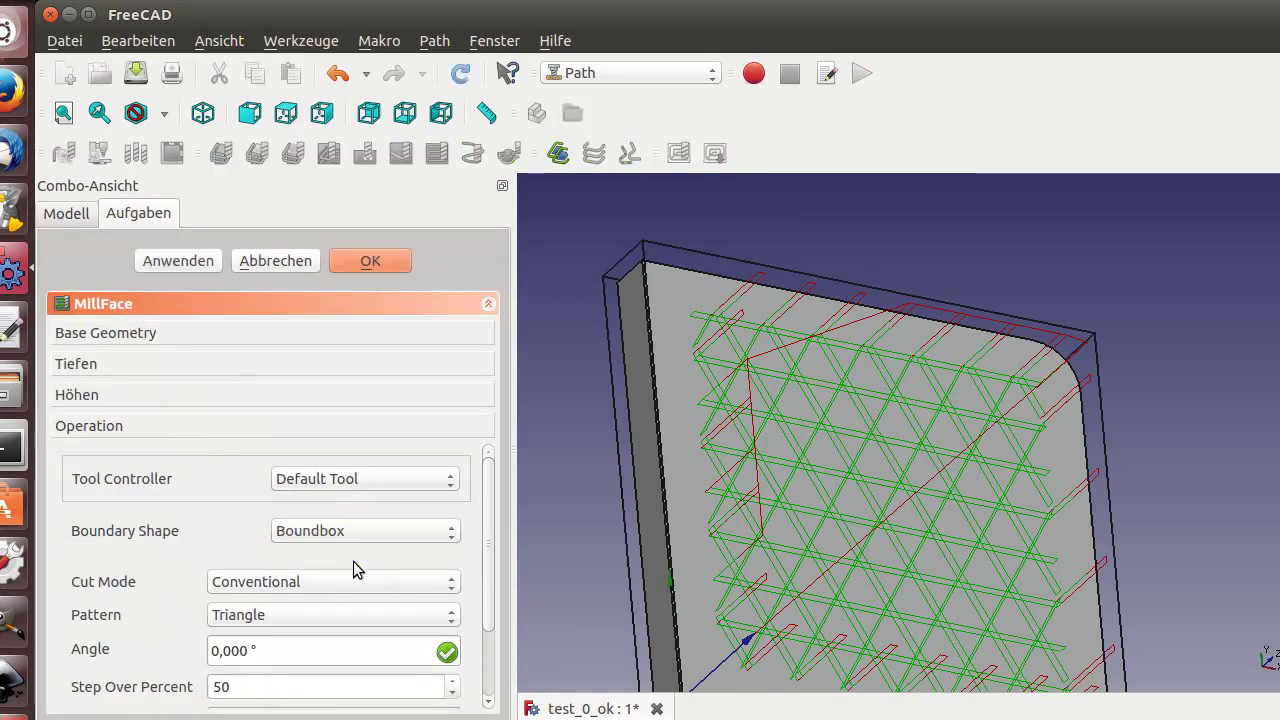
key("Return")
double_click(179, 428)
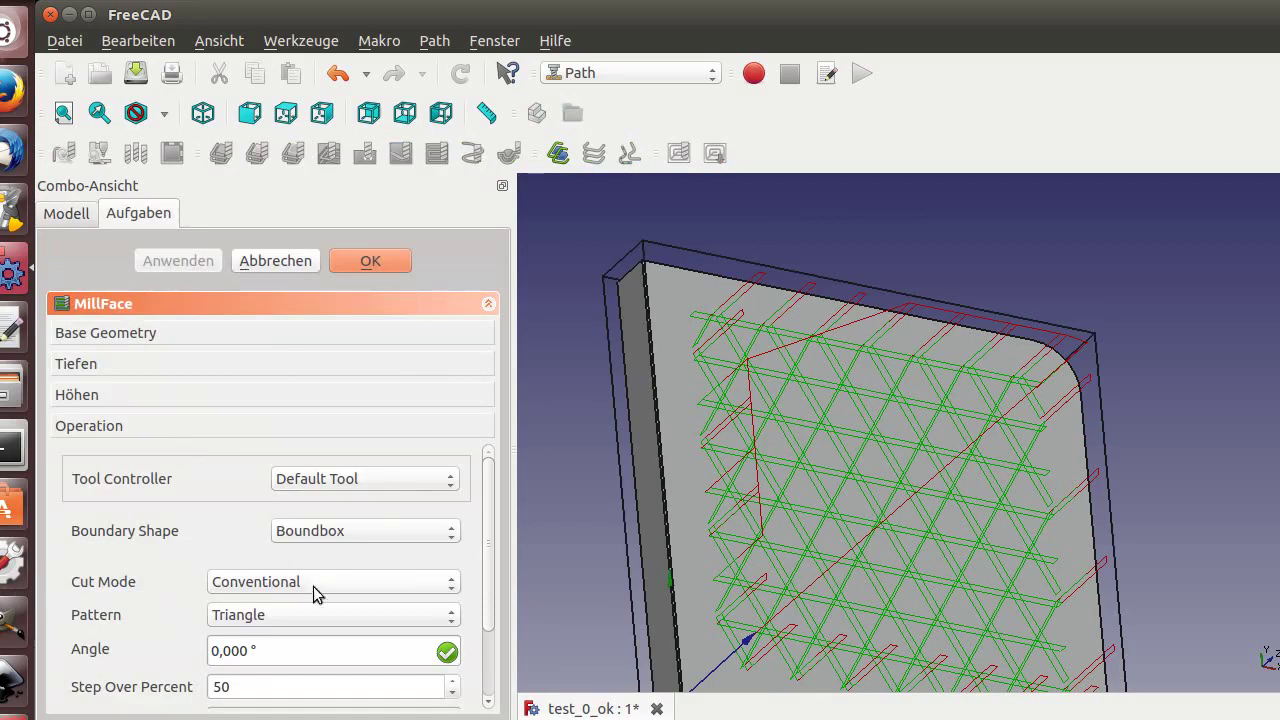
left_click(300, 624)
left_click(311, 545)
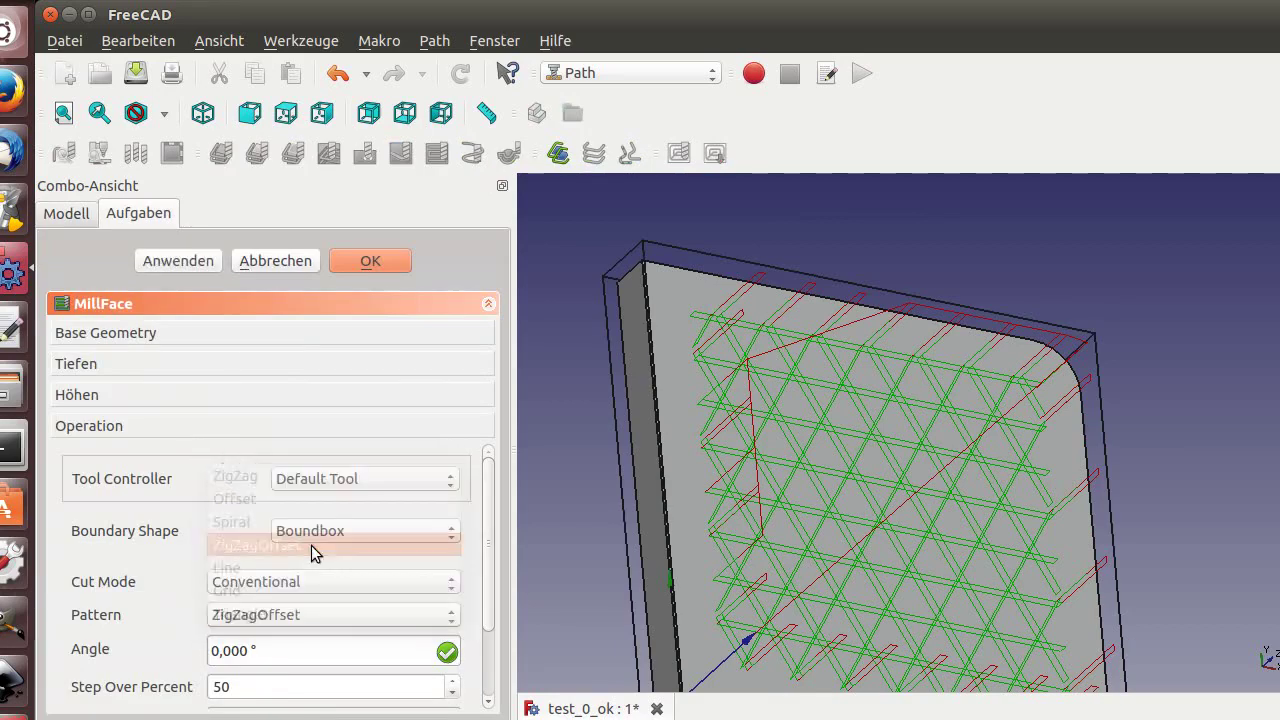
key("Return")
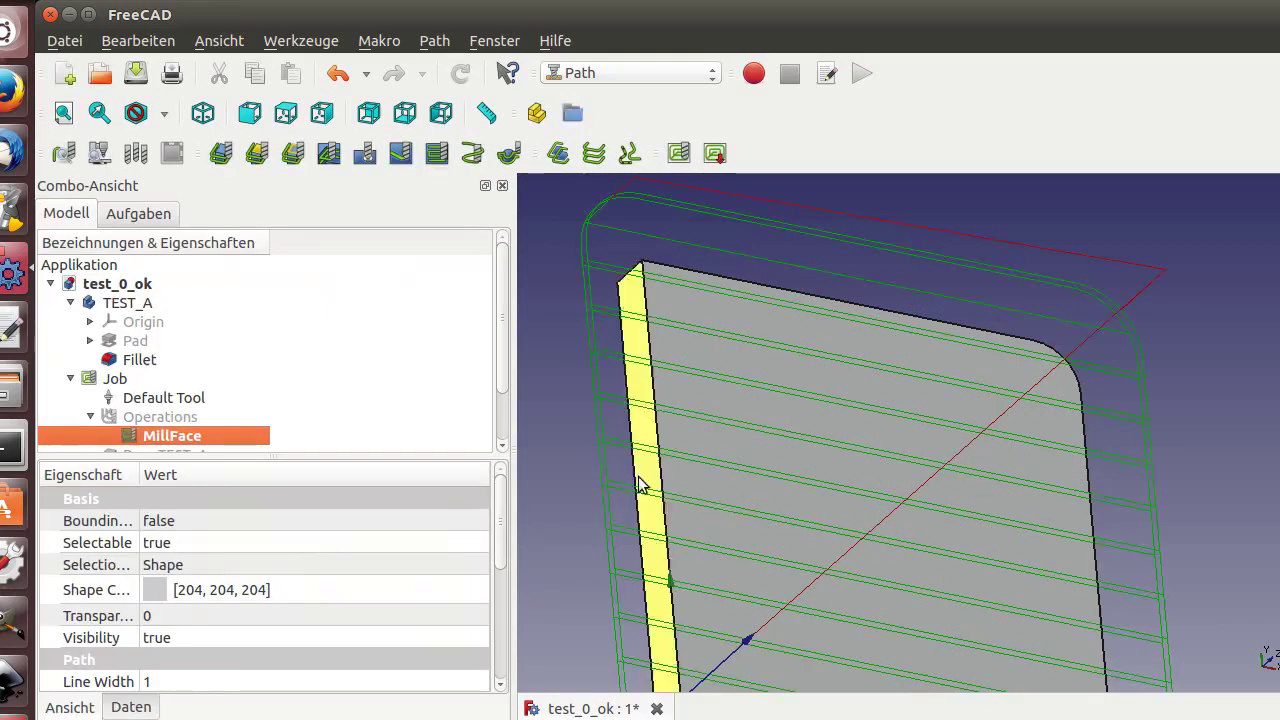
Step: Lower the MillFace step-over to 30 percent and set the material allowance to 0
scroll(760, 550, "down", 3)
middle_click_drag(834, 523, 777, 514)
double_click(212, 435)
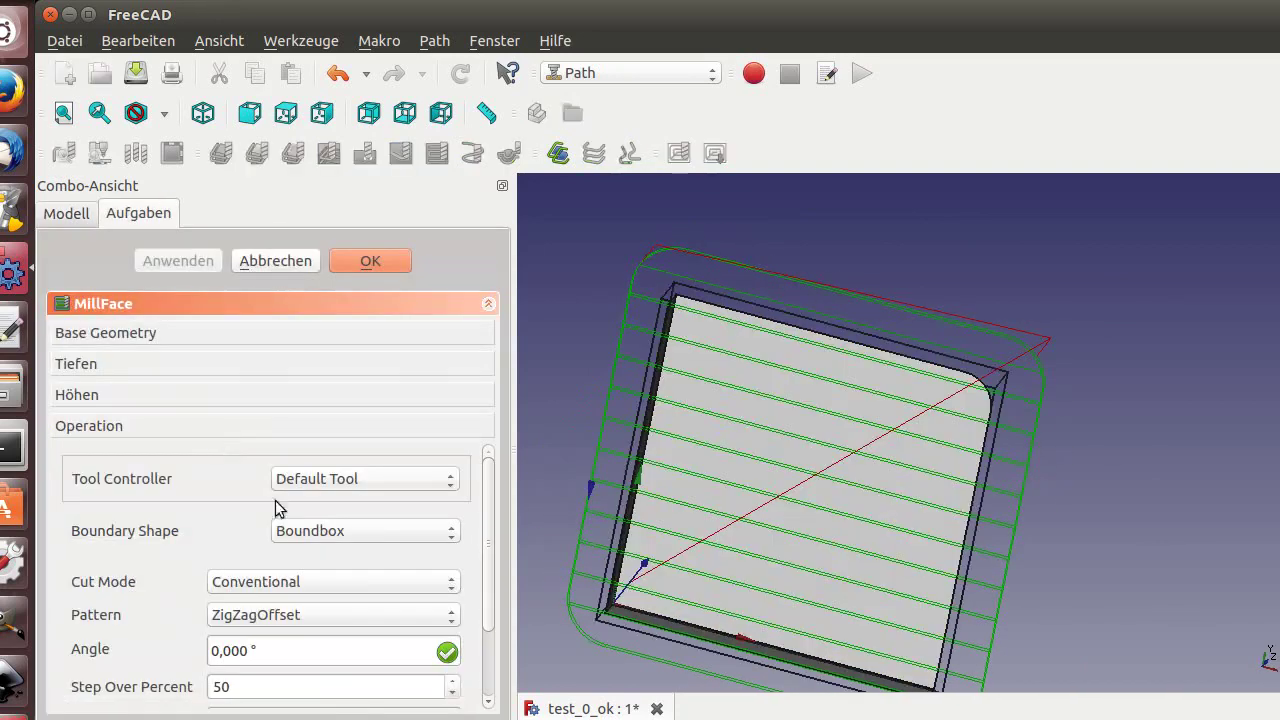
left_click(452, 692)
left_click(452, 692)
scroll(494, 640, "down", 3)
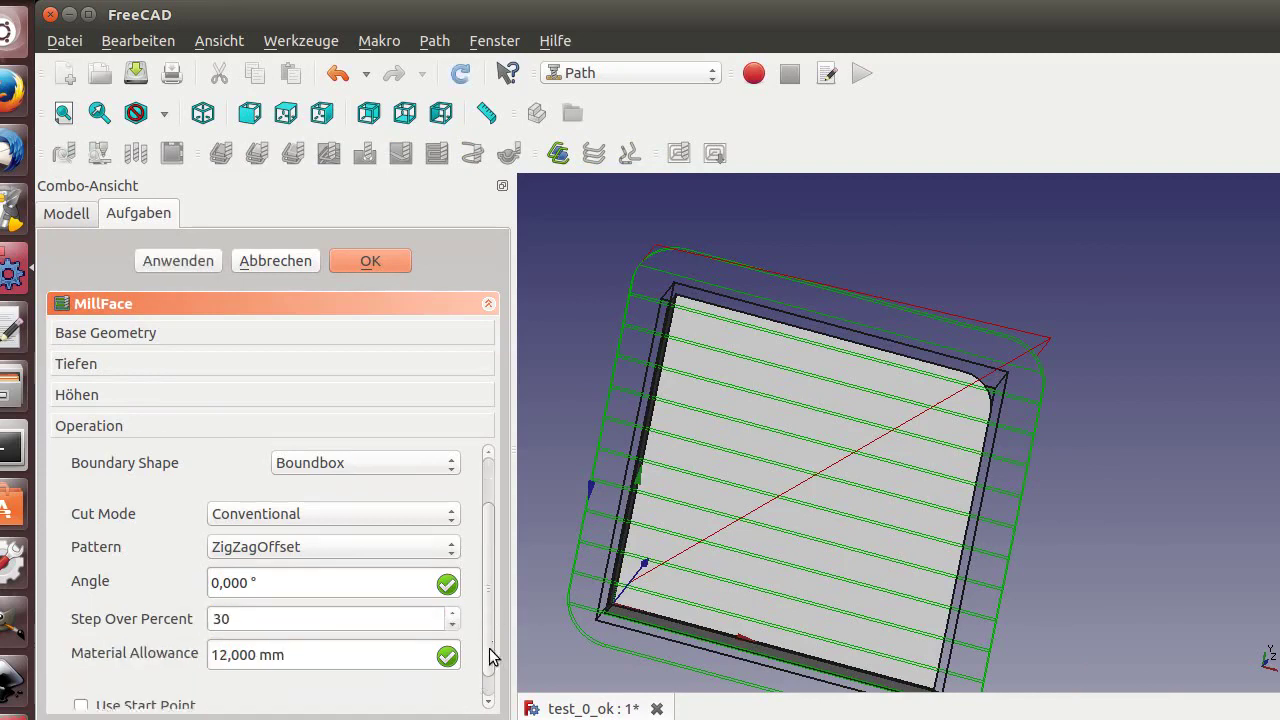
triple_click(373, 640)
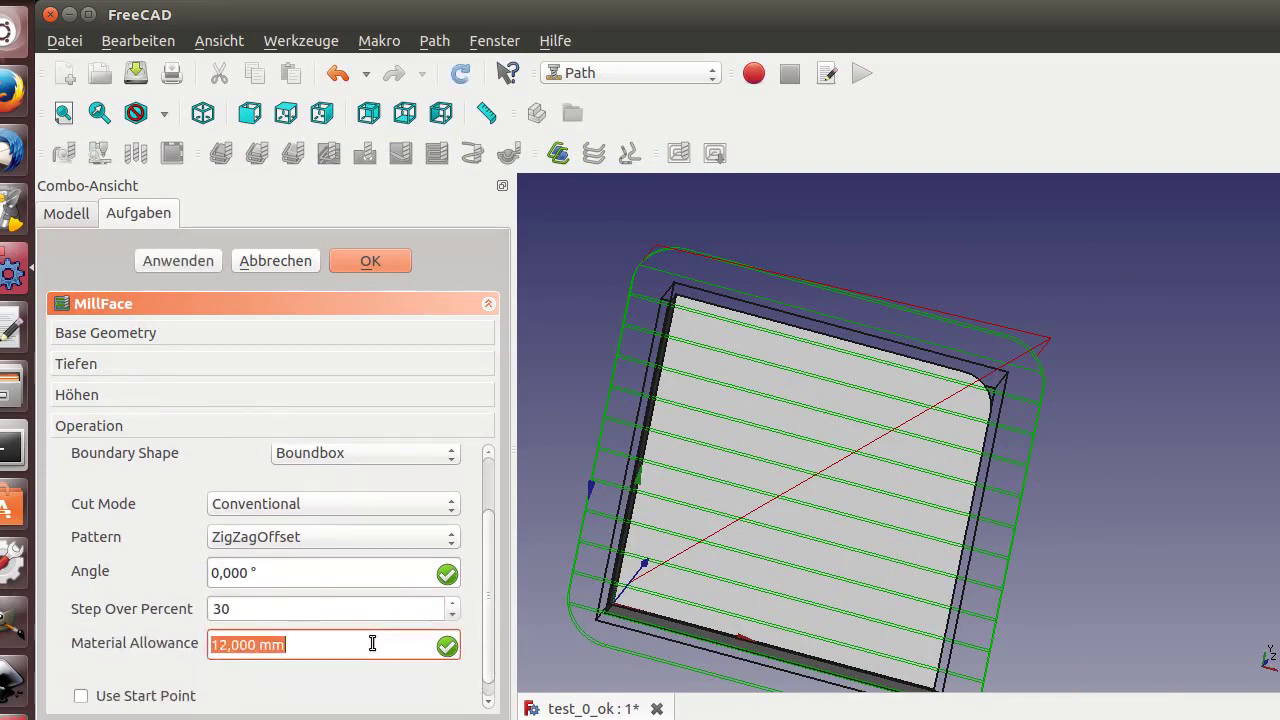
type("0")
key("Return")
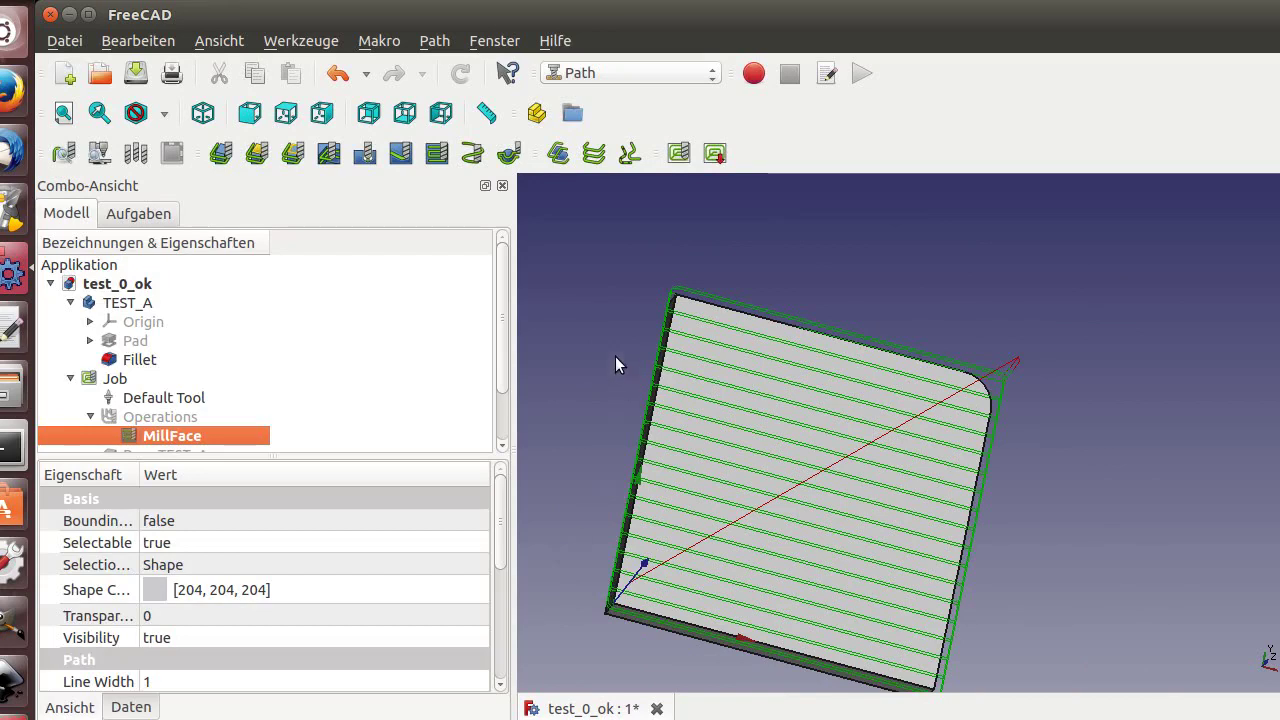
Step: Play the MillFace toolpath in the Path Simulator, then stop it and close with OK
left_click(99, 152)
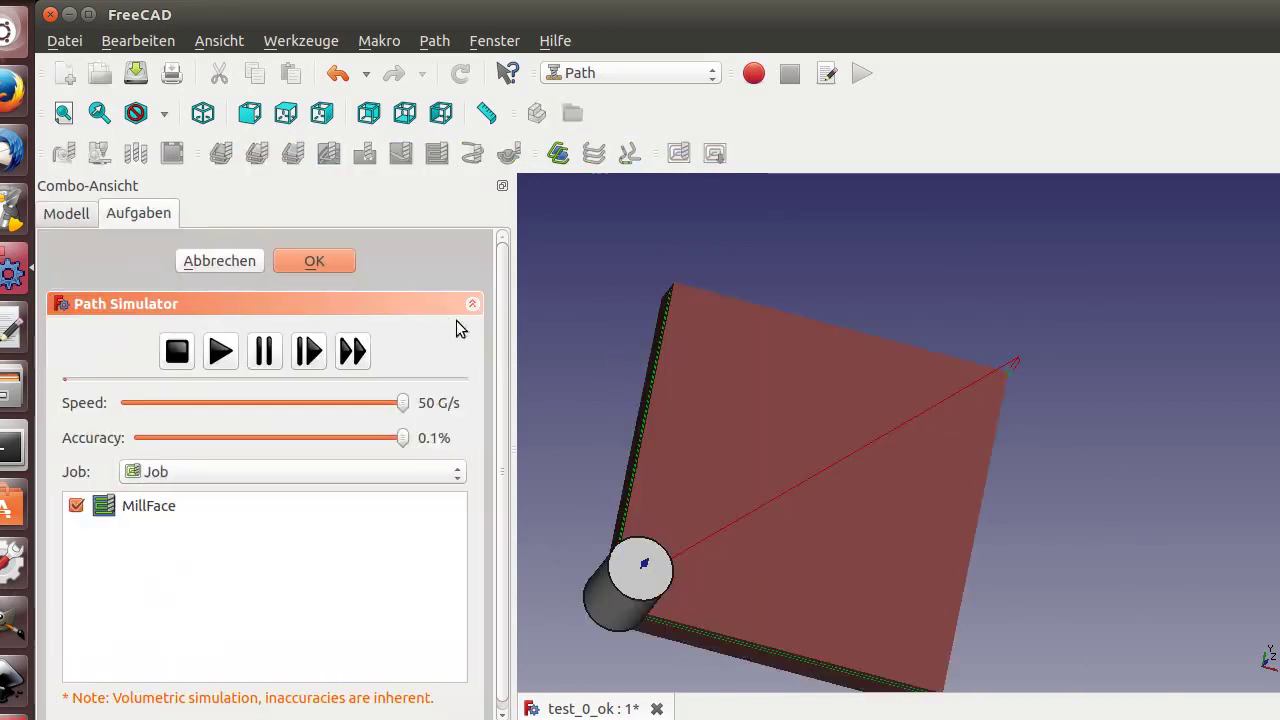
left_click(219, 353)
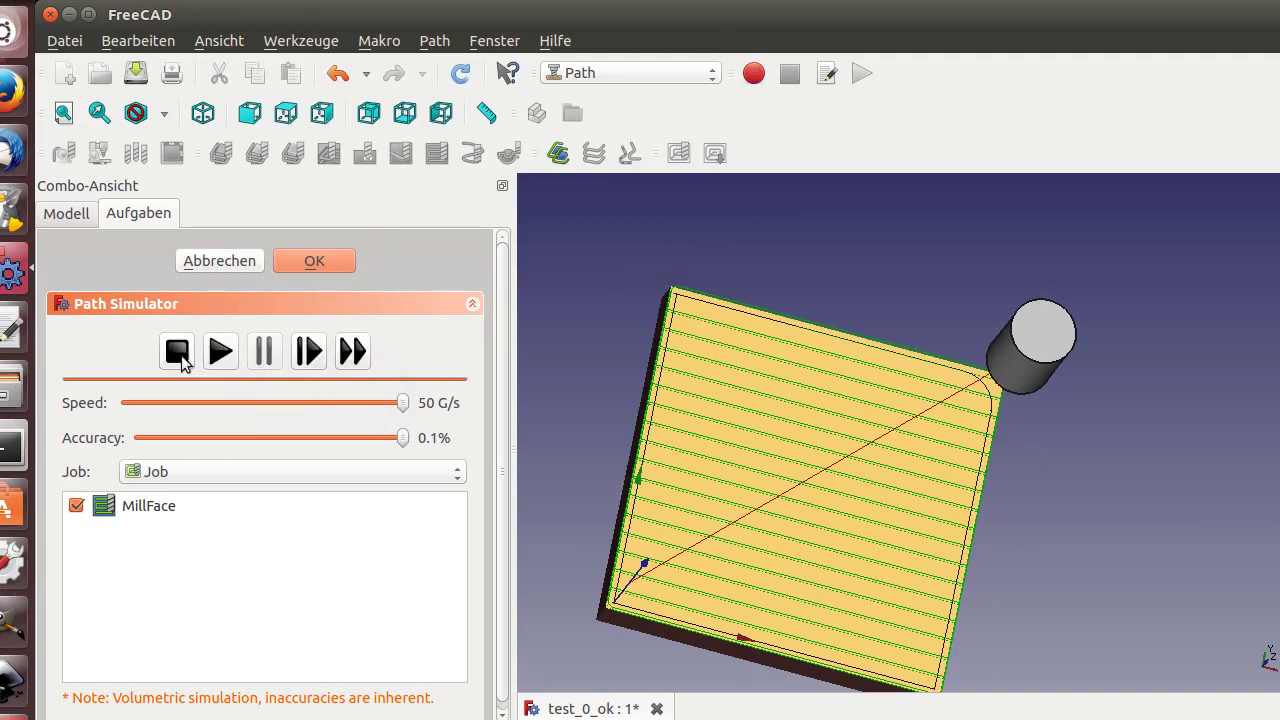
left_click(179, 353)
left_click(285, 269)
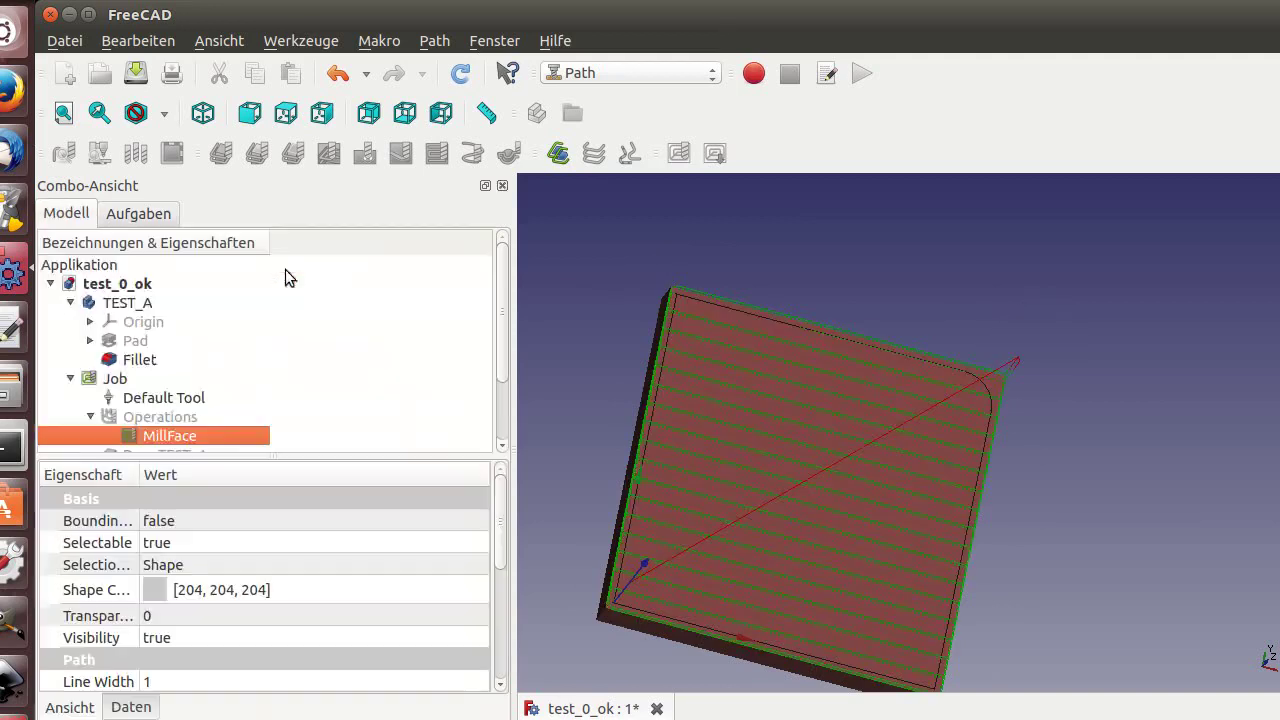
scroll(229, 398, "down", 2)
Step: Delete the CutMaterial result and change the MillFace material allowance to 12 mm
left_click(190, 433)
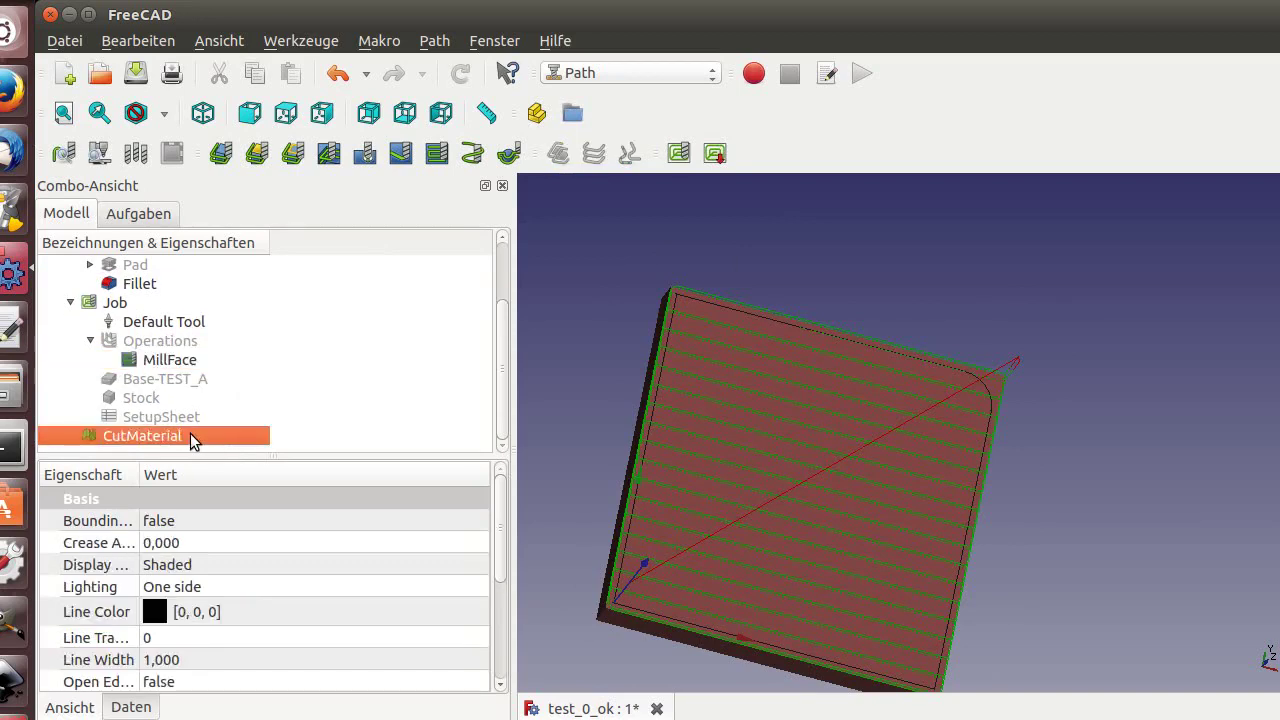
key("Delete")
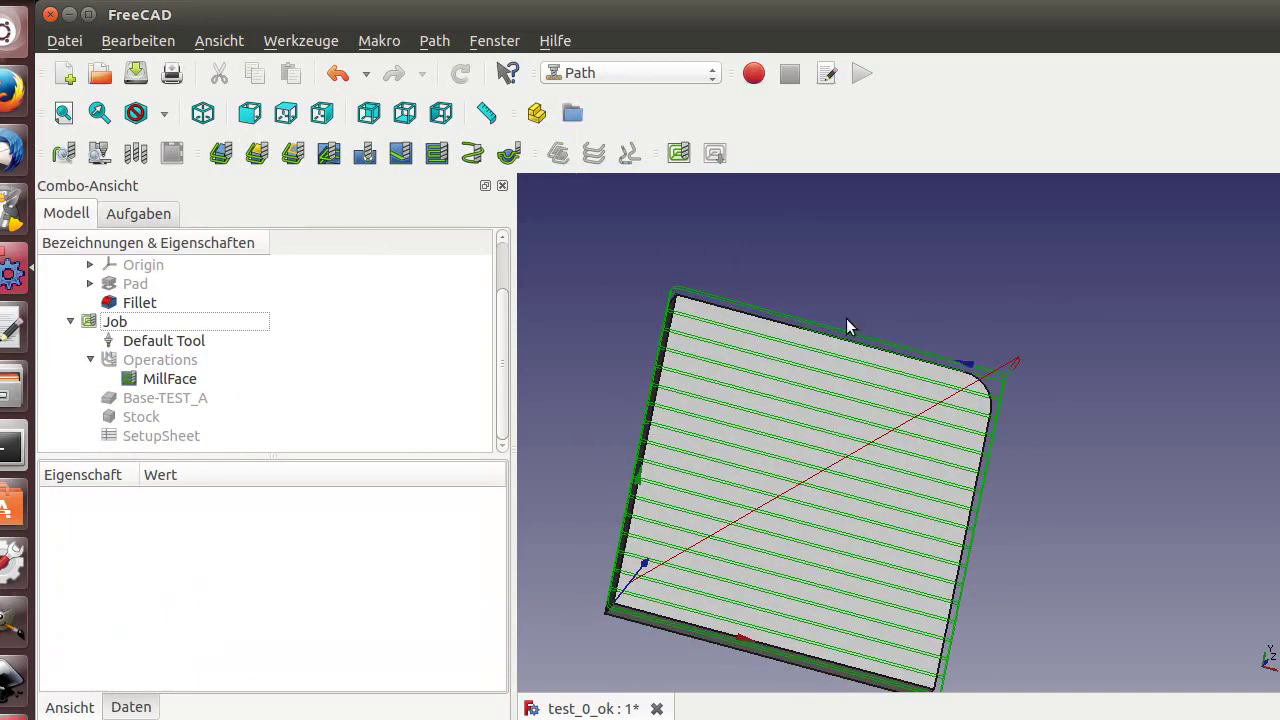
double_click(166, 382)
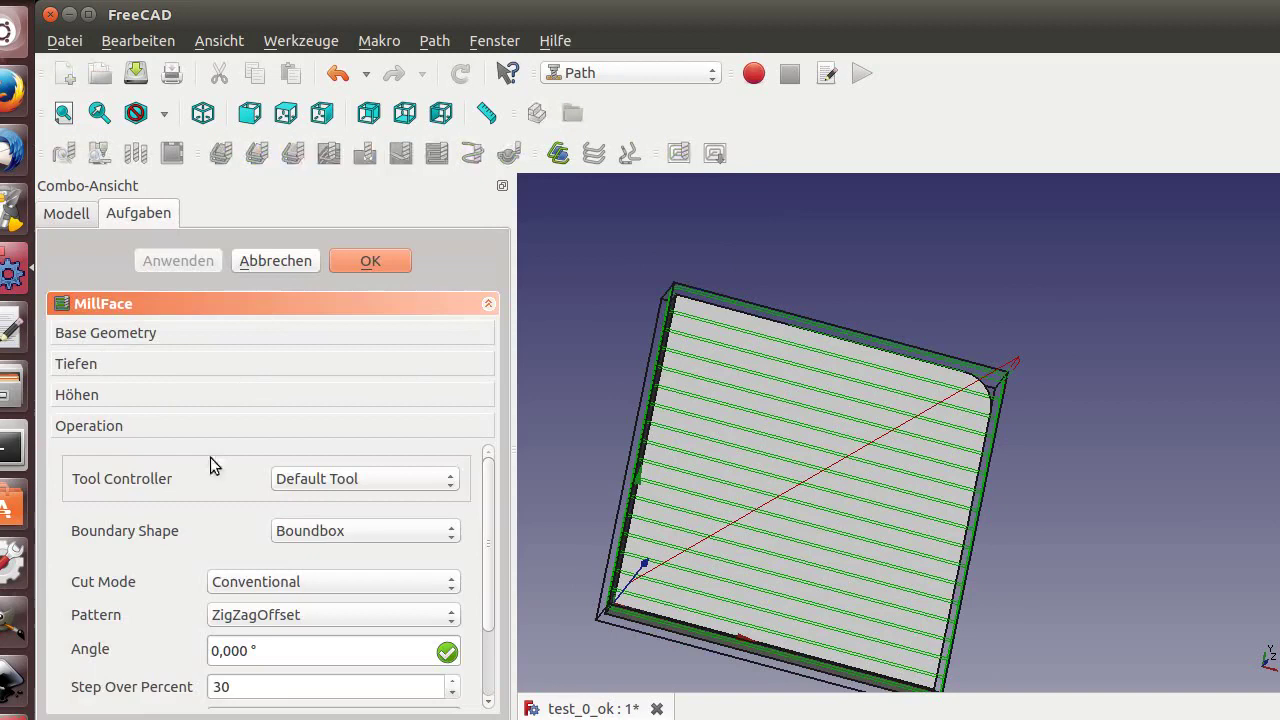
left_click_drag(490, 618, 486, 697)
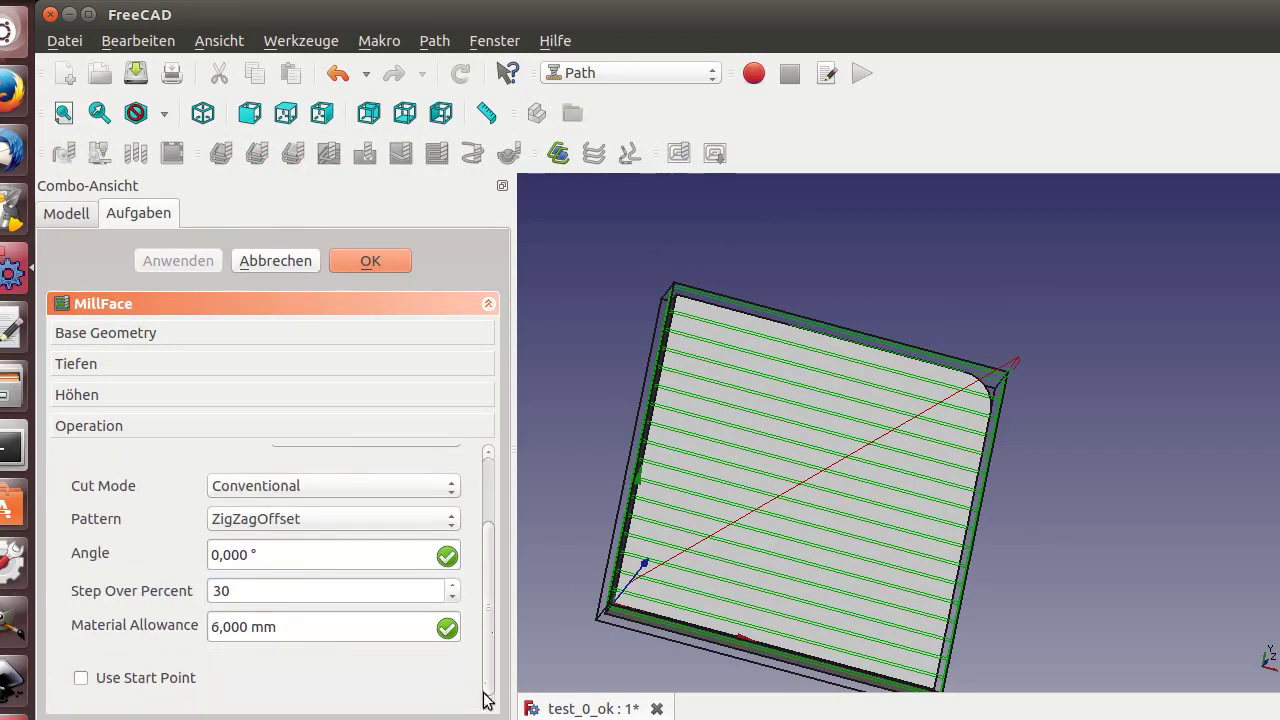
triple_click(320, 634)
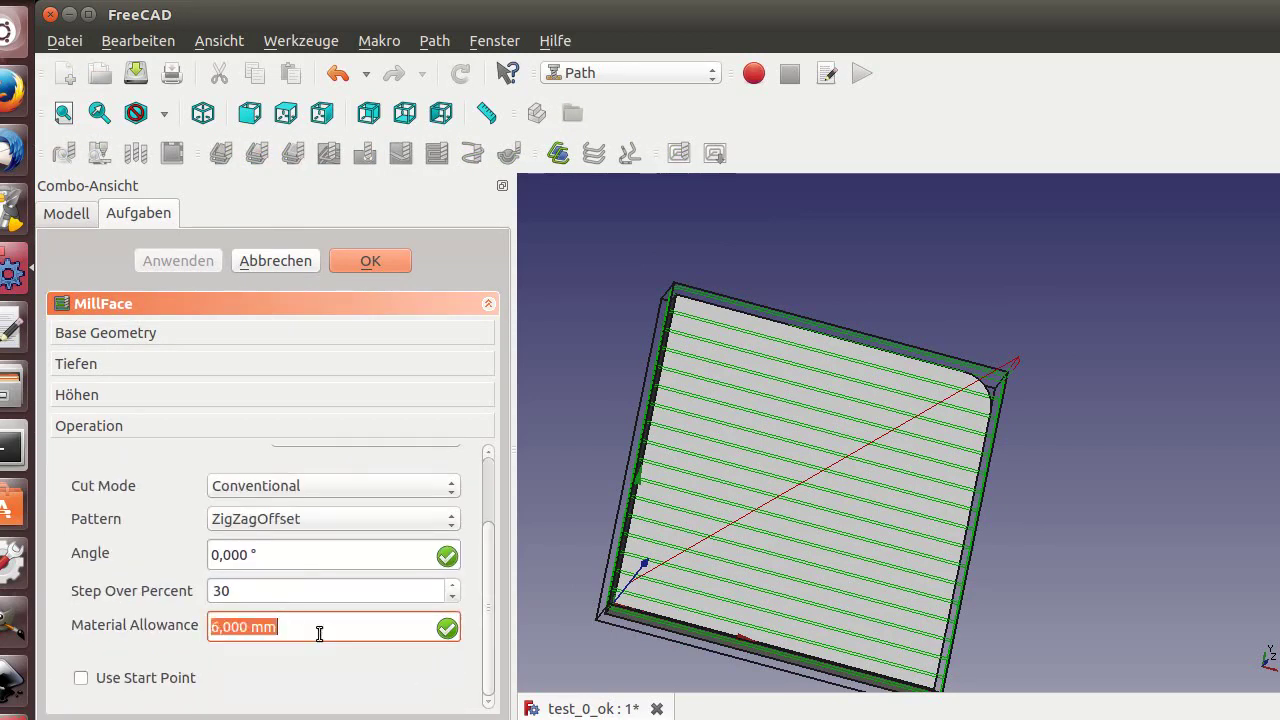
type("12")
key("Return")
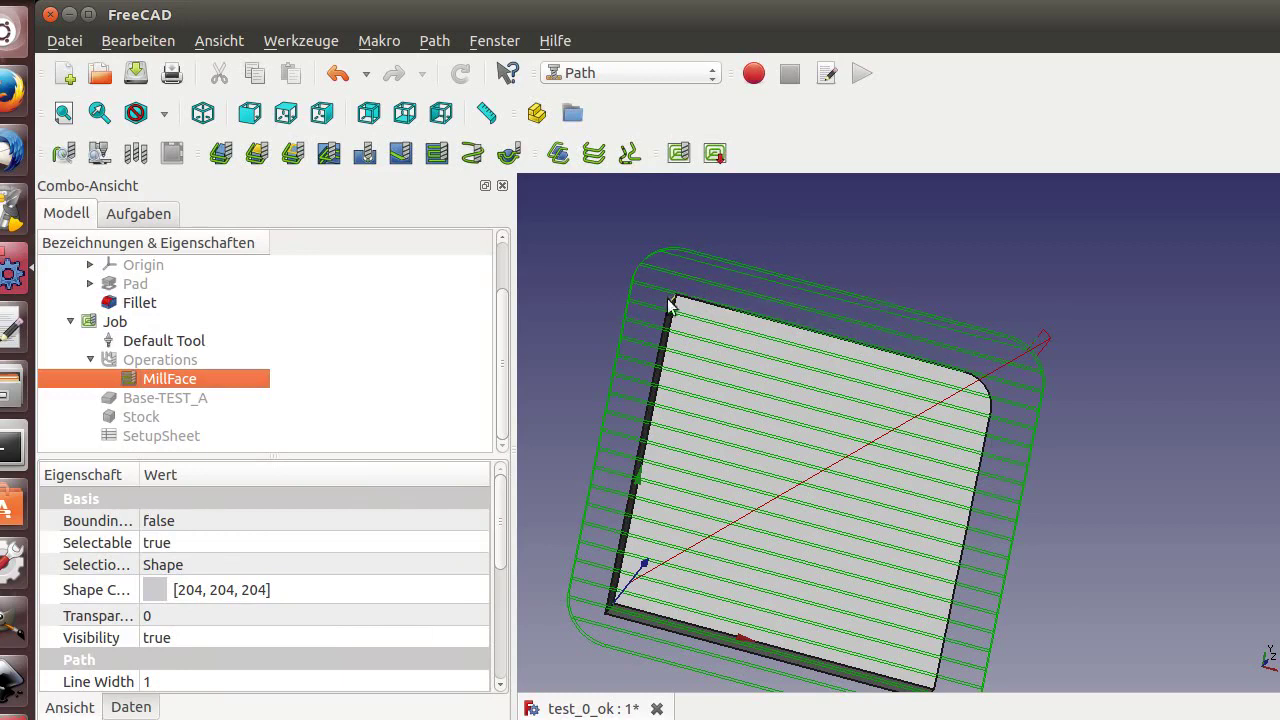
Step: Post-process the job, saving the G-code as vid_05.ngc
left_click(714, 153)
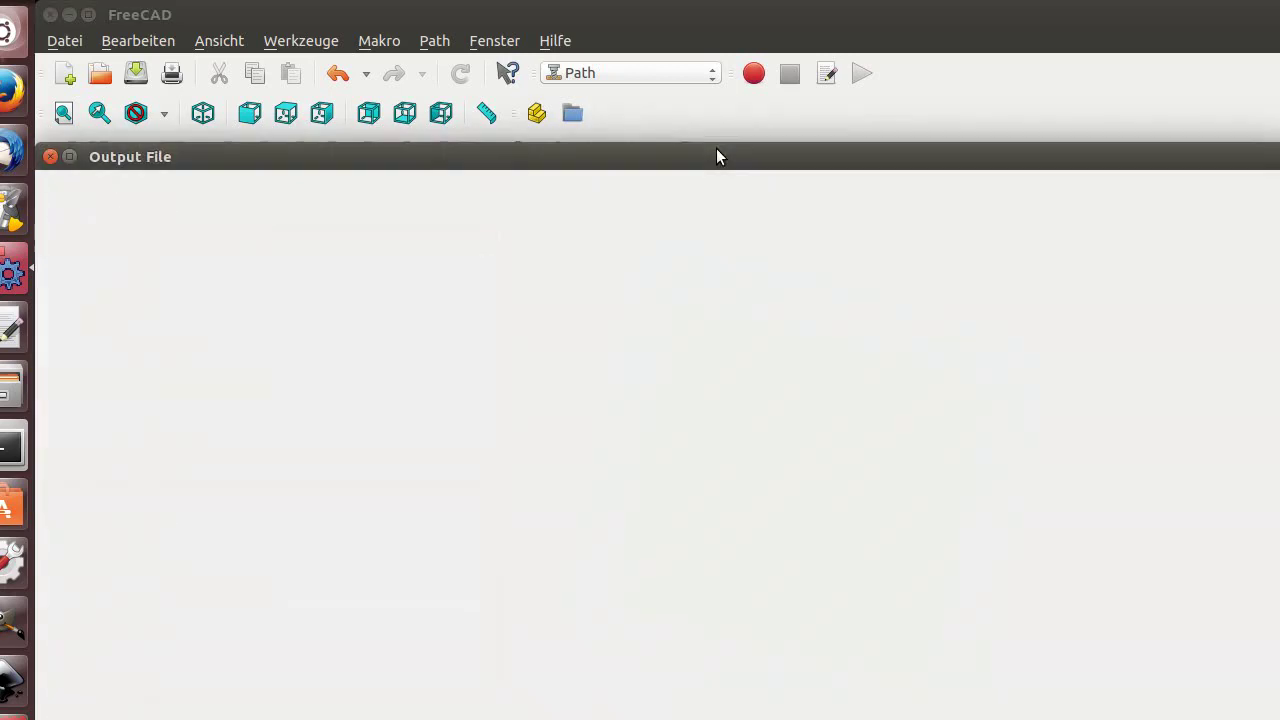
left_click(283, 318)
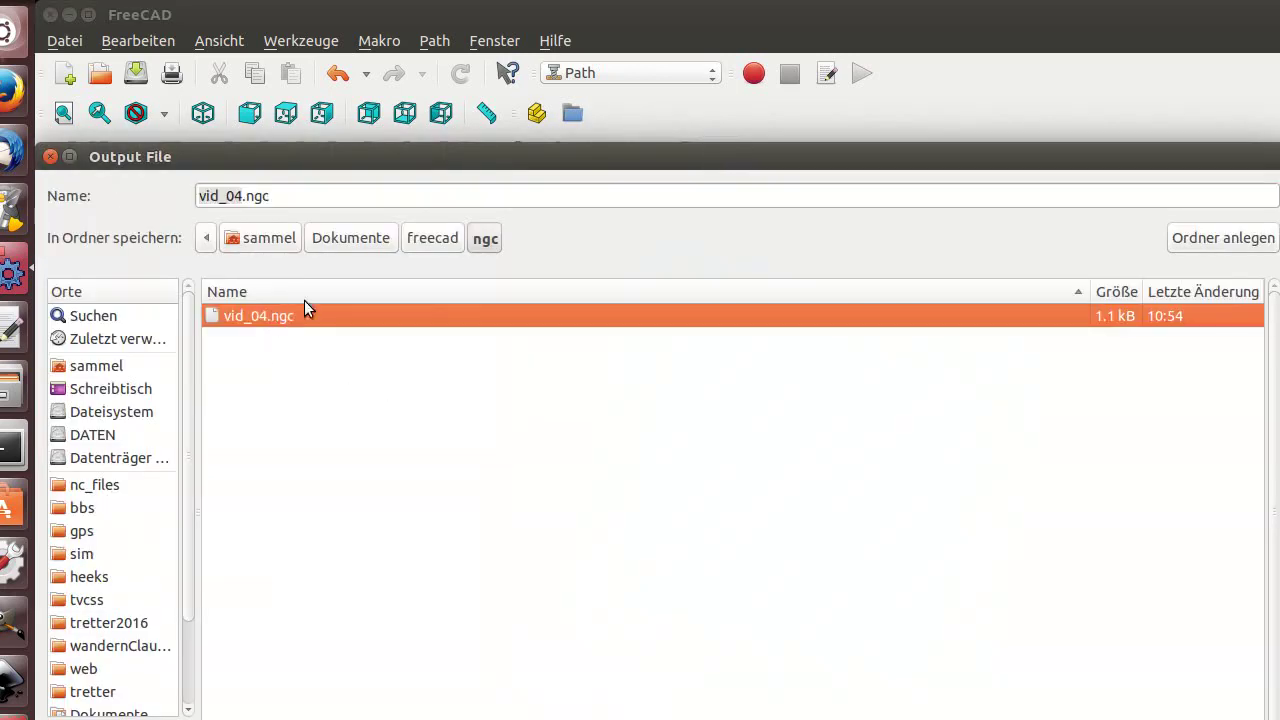
left_click(233, 195)
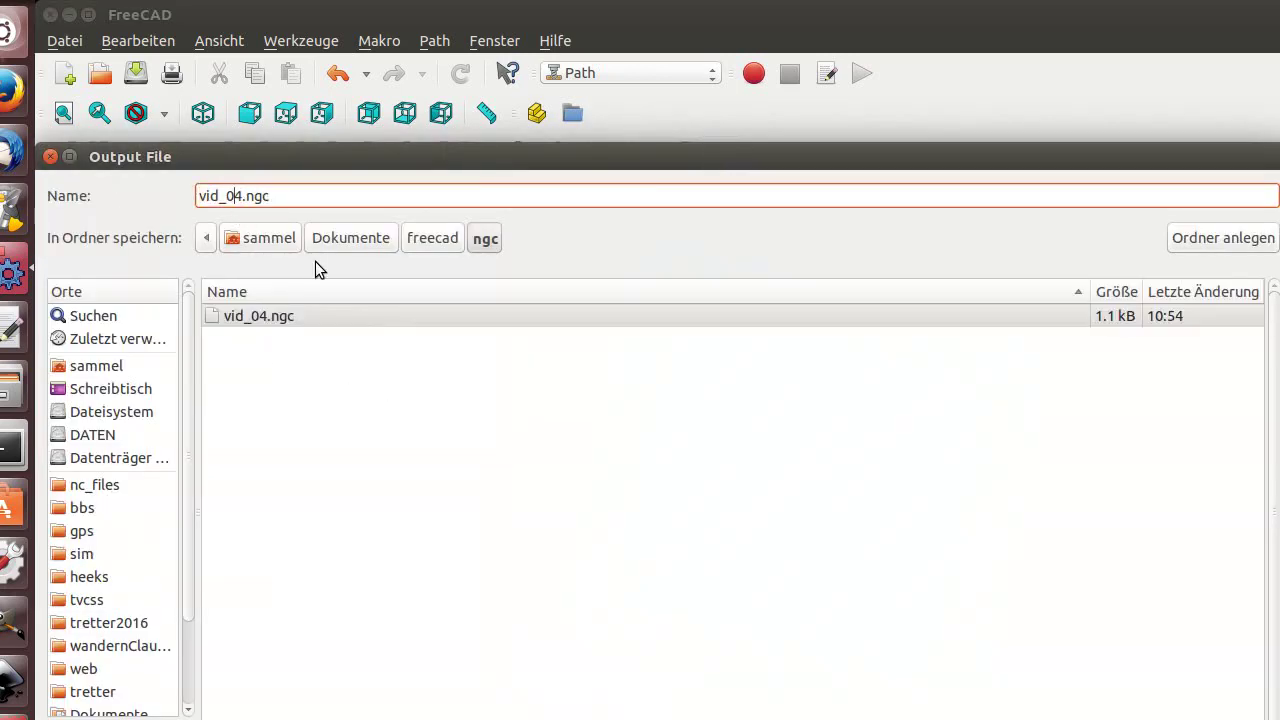
key("Delete")
type("5")
key("Return")
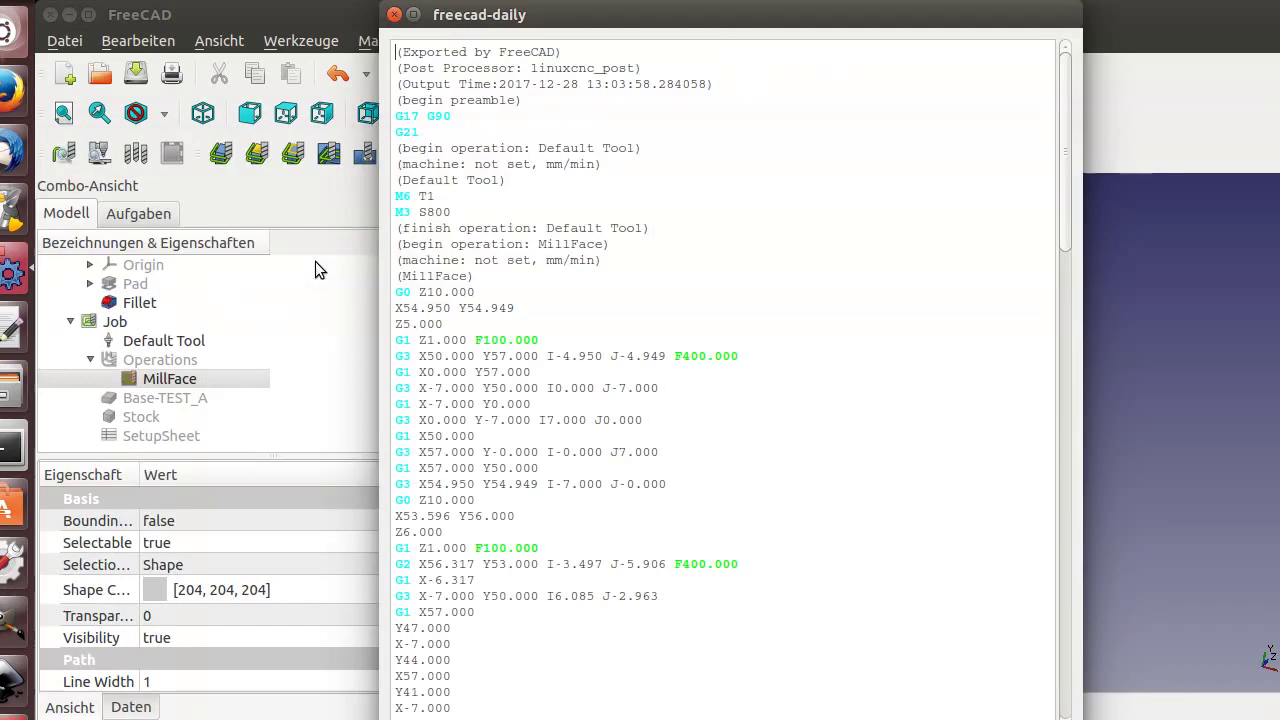
Step: Scroll through the generated linuxcnc G-code and close the preview
scroll(500, 381, "down", 11)
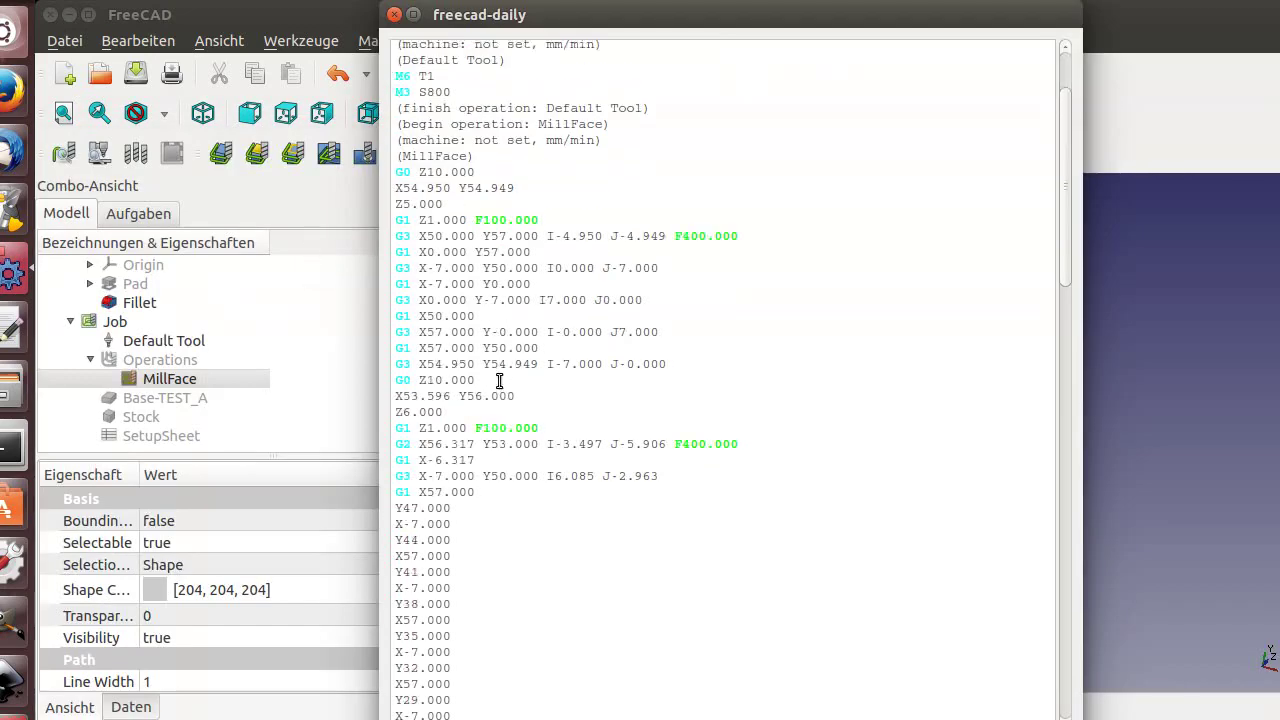
scroll(500, 381, "down", 7)
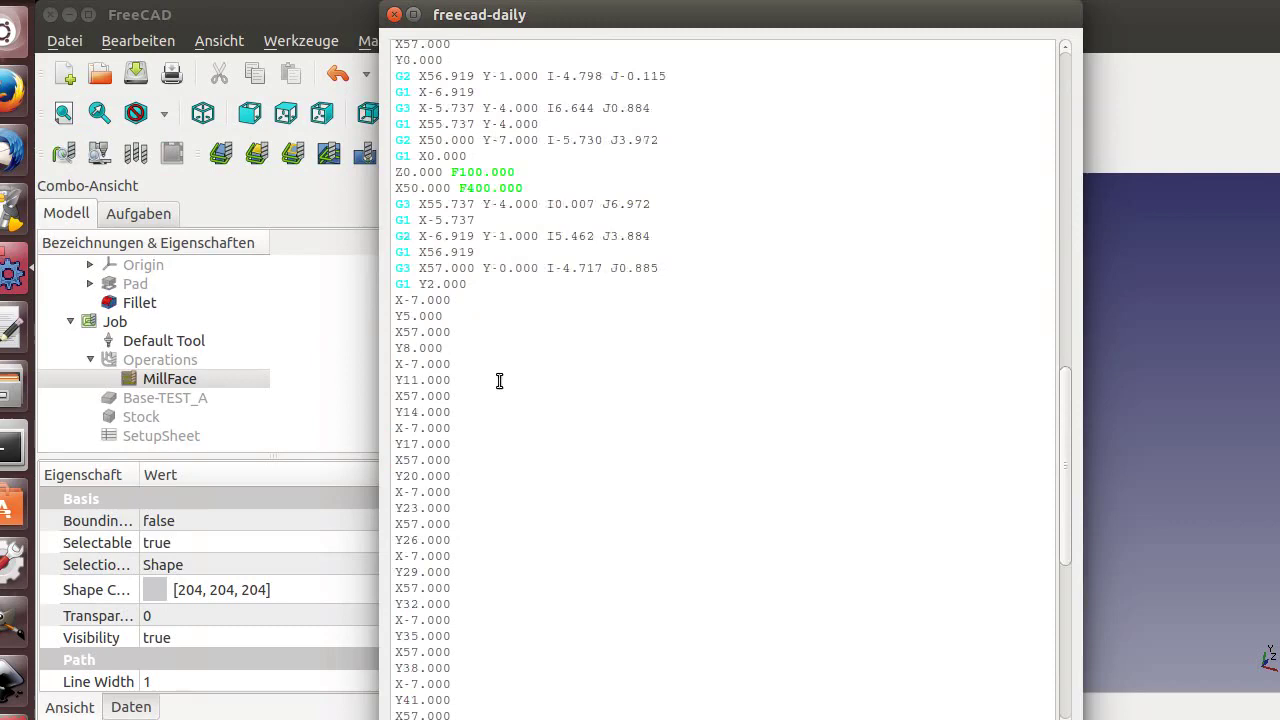
scroll(499, 381, "down", 11)
scroll(499, 381, "up", 20)
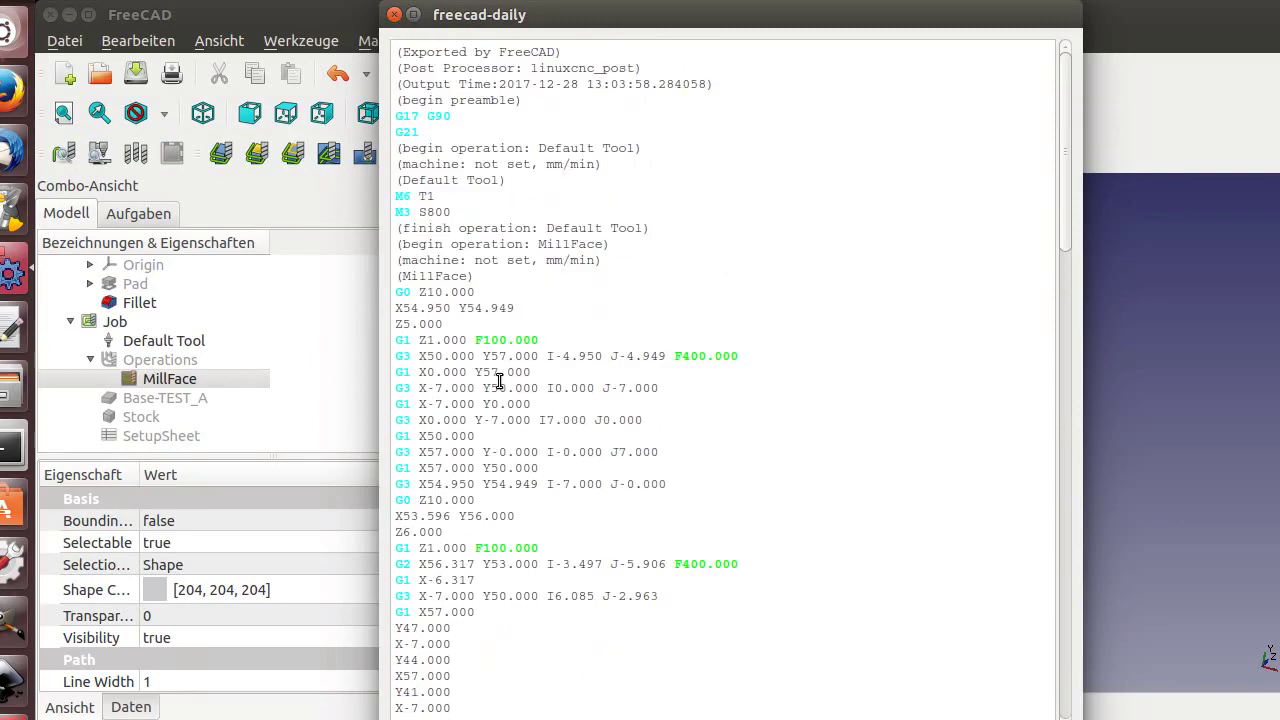
key("Escape")
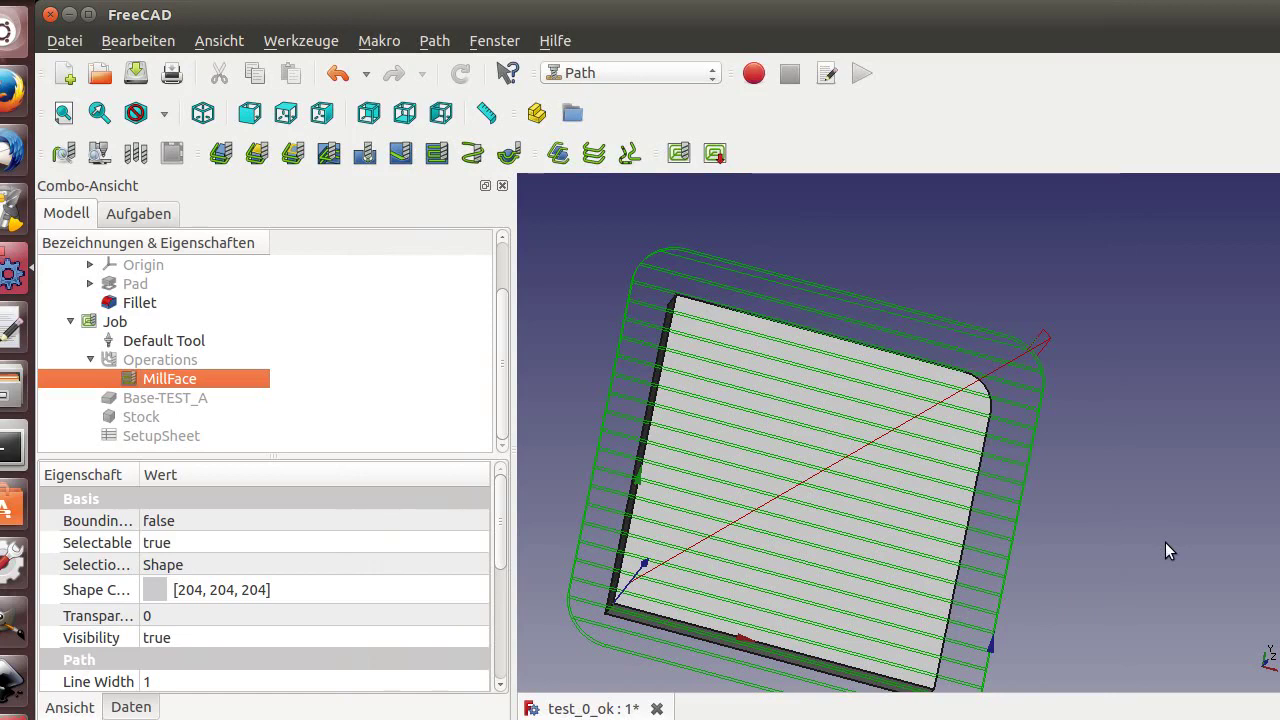
scroll(1139, 559, "down", 2)
scroll(1108, 621, "up", 2)
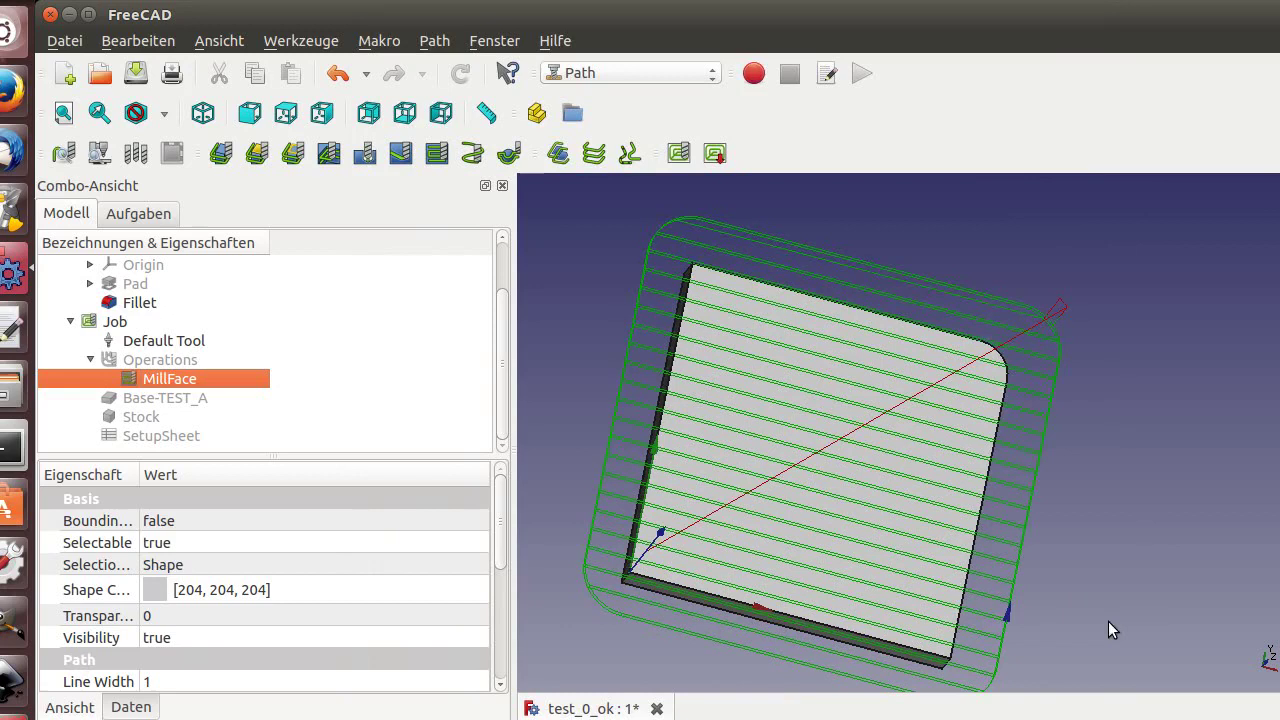